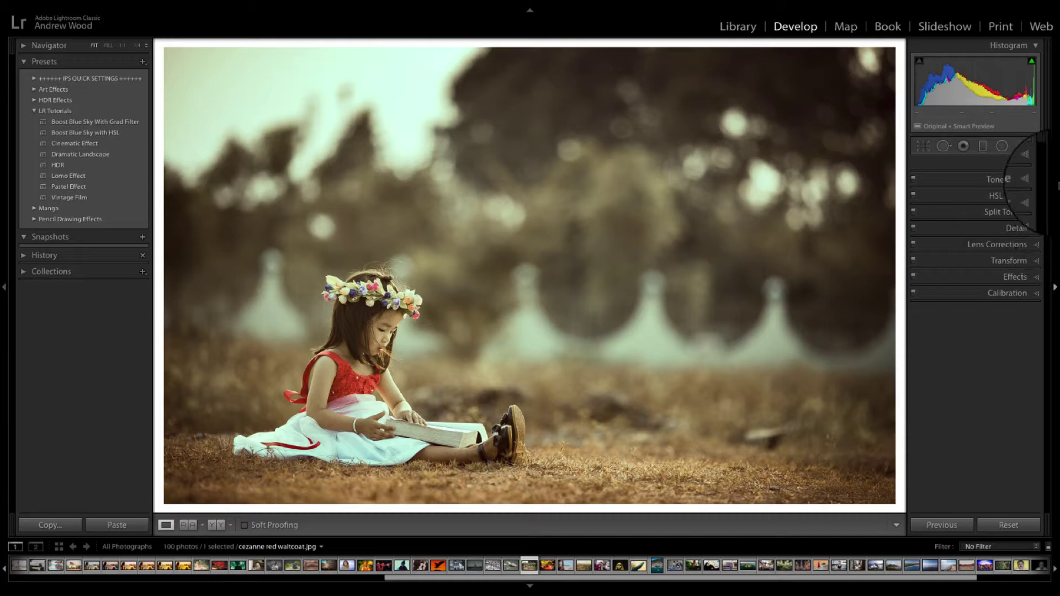
Step: Raise Whites to +42 and lower Blacks to -45 on the girl-reading photo
click(1037, 164)
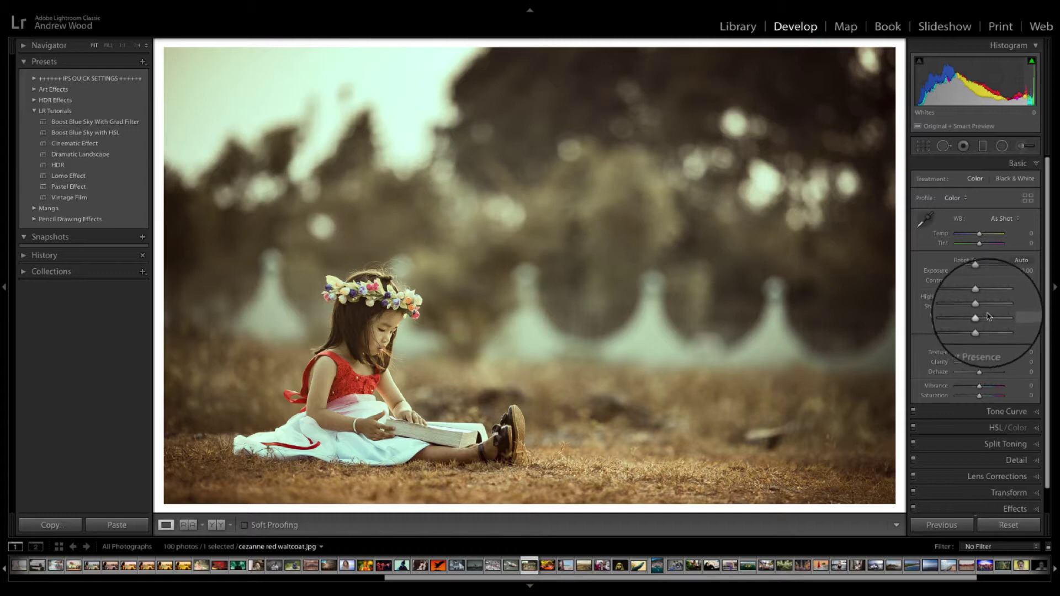
mouse_move(981, 318)
mouse_down()
mouse_move(1000, 320)
mouse_move(989, 321)
mouse_up()
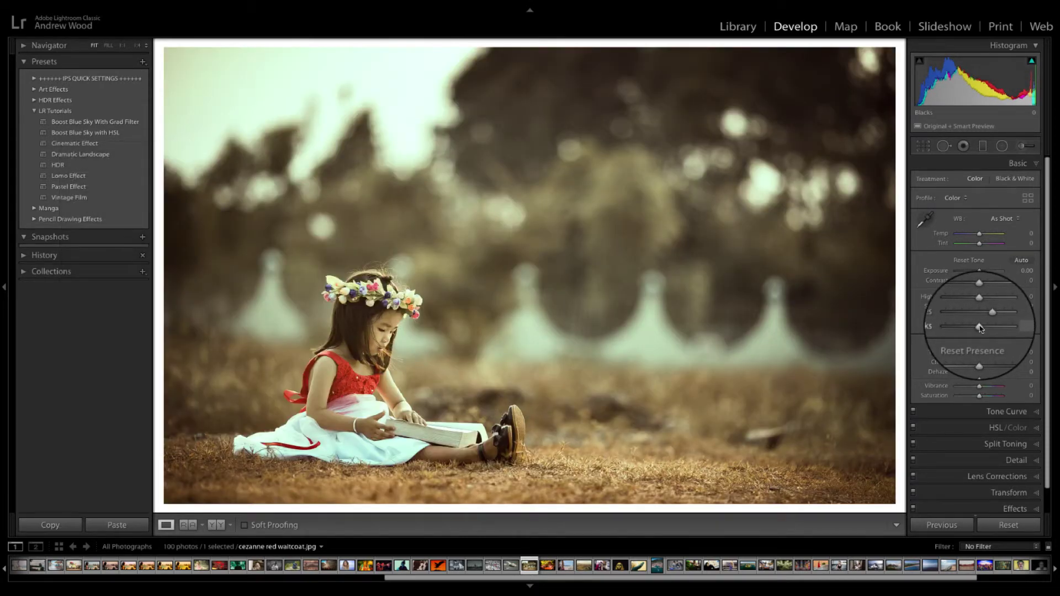
drag(980, 327, 970, 328)
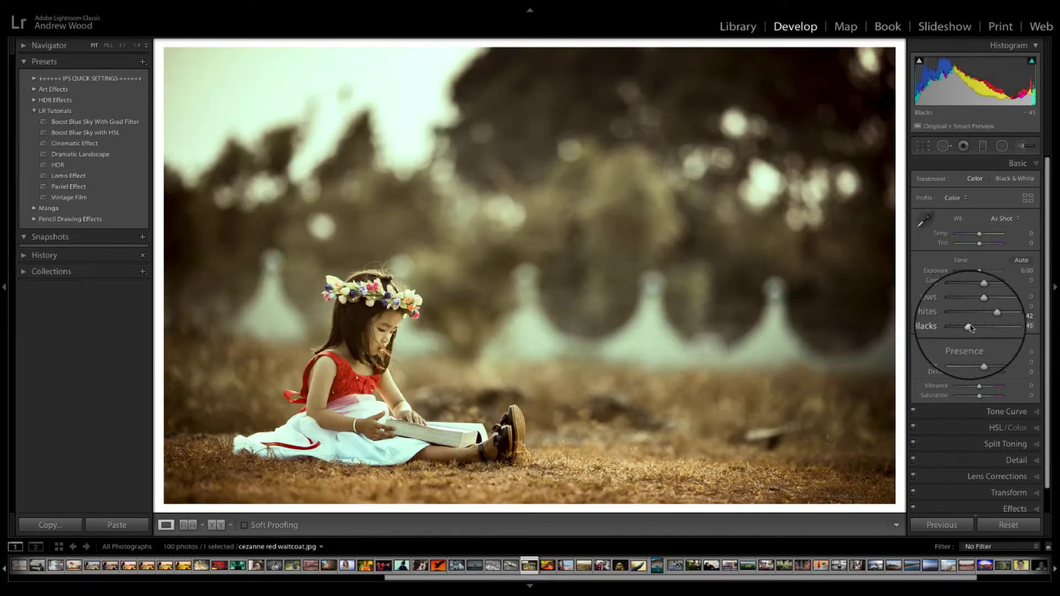
Step: Build an S-shaped RGB tone curve with a lifted black point and lowered midtone point
click(1036, 164)
click(1037, 185)
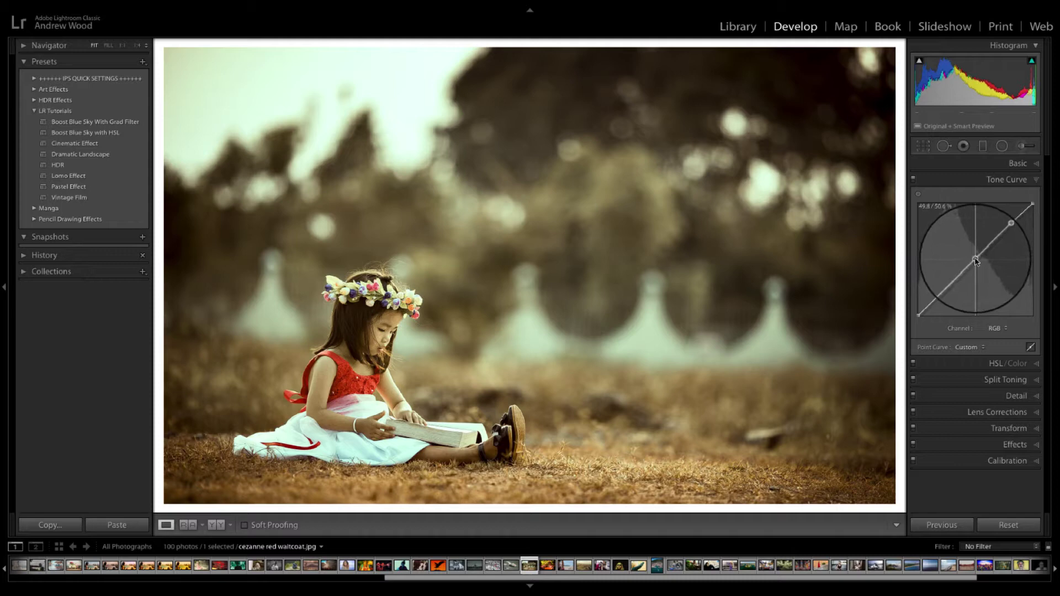
click(949, 287)
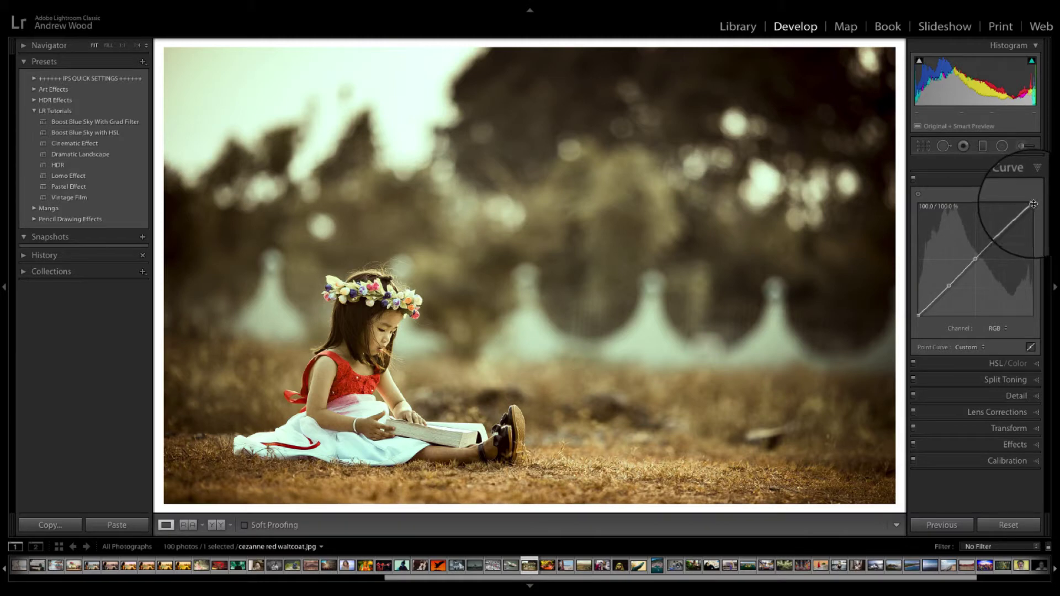
mouse_move(1032, 204)
mouse_down()
mouse_move(1013, 204)
mouse_move(1032, 204)
mouse_move(1033, 213)
mouse_up()
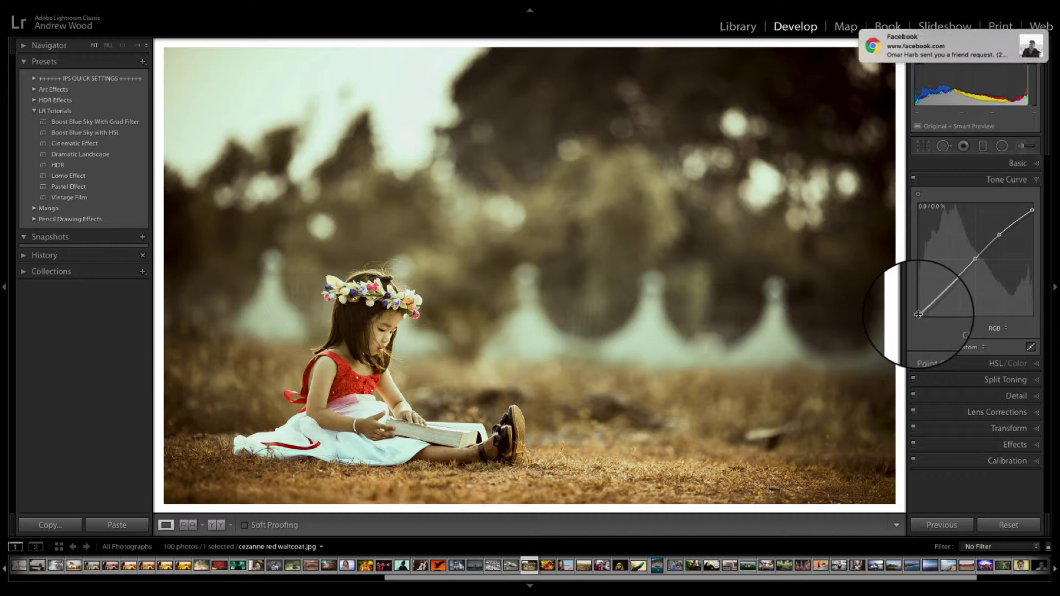
drag(919, 315, 918, 311)
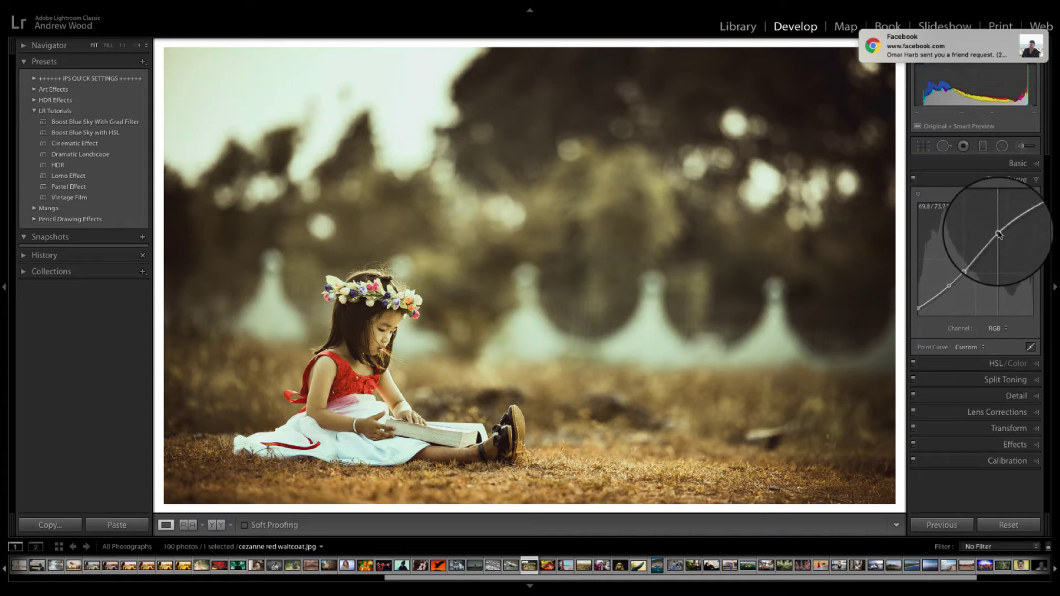
drag(1000, 234, 949, 292)
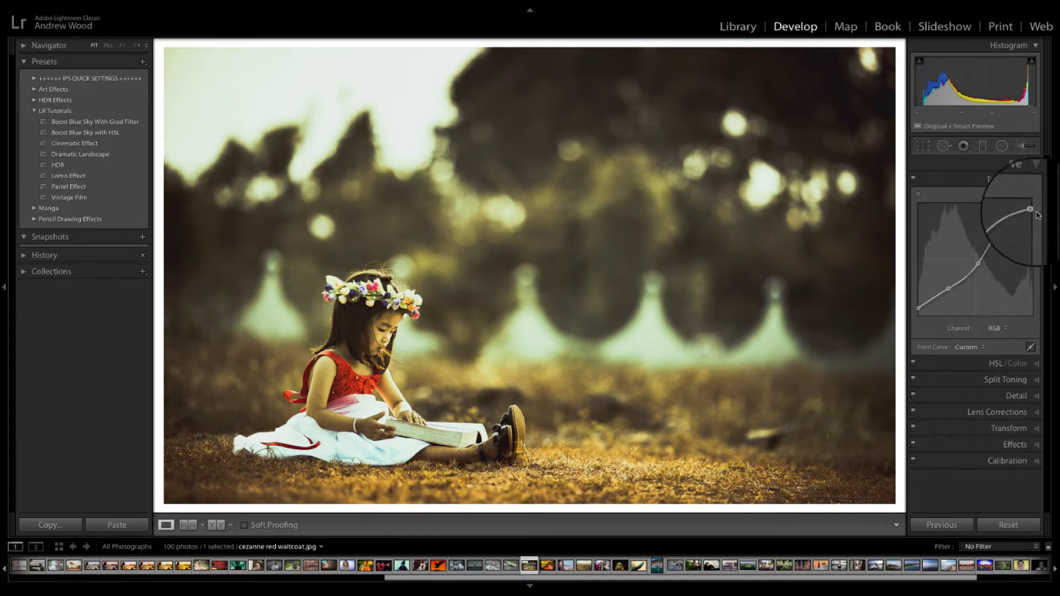
click(1040, 182)
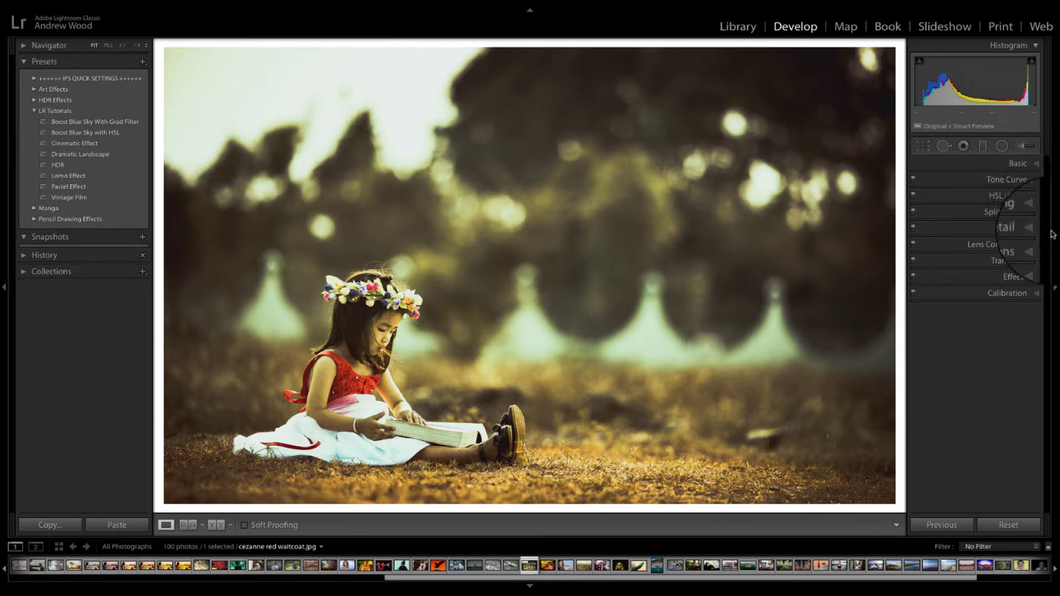
Step: Shift the Calibration Red Primary hue to +100 and Blue Primary hue to -100
click(1038, 295)
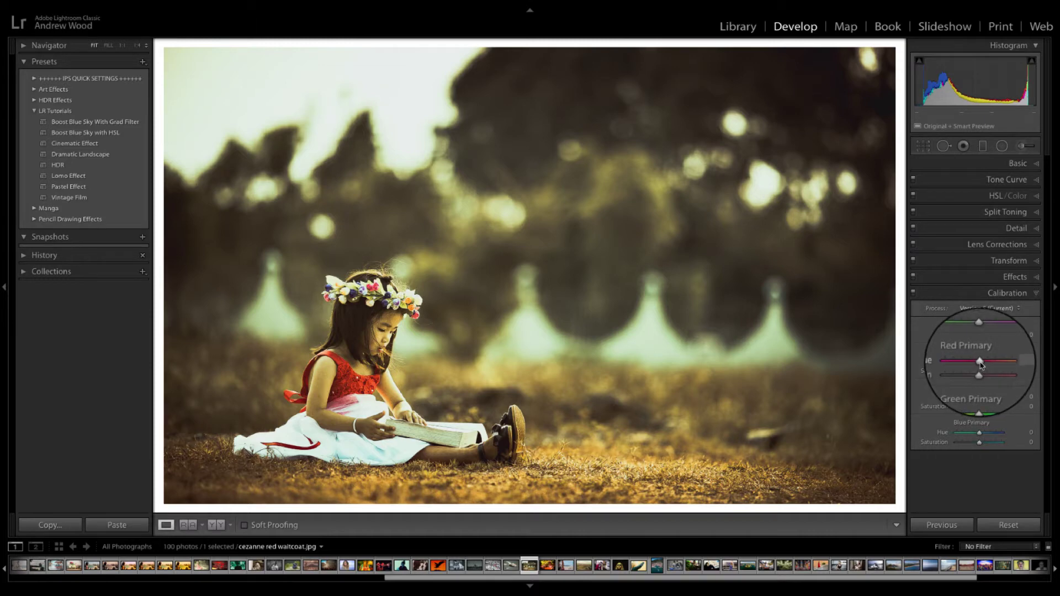
drag(981, 362, 1006, 363)
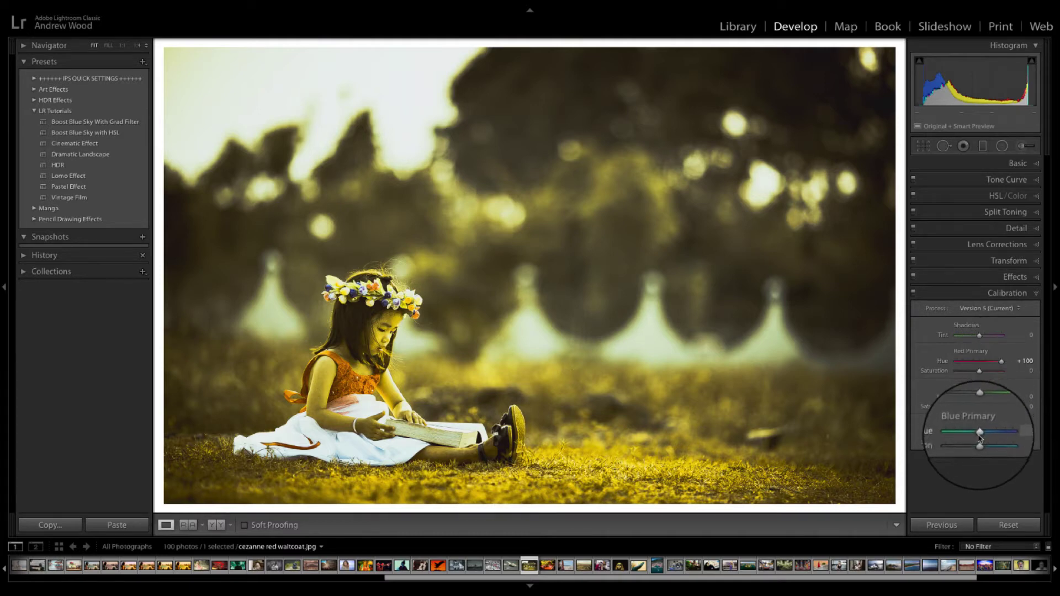
drag(980, 433, 957, 434)
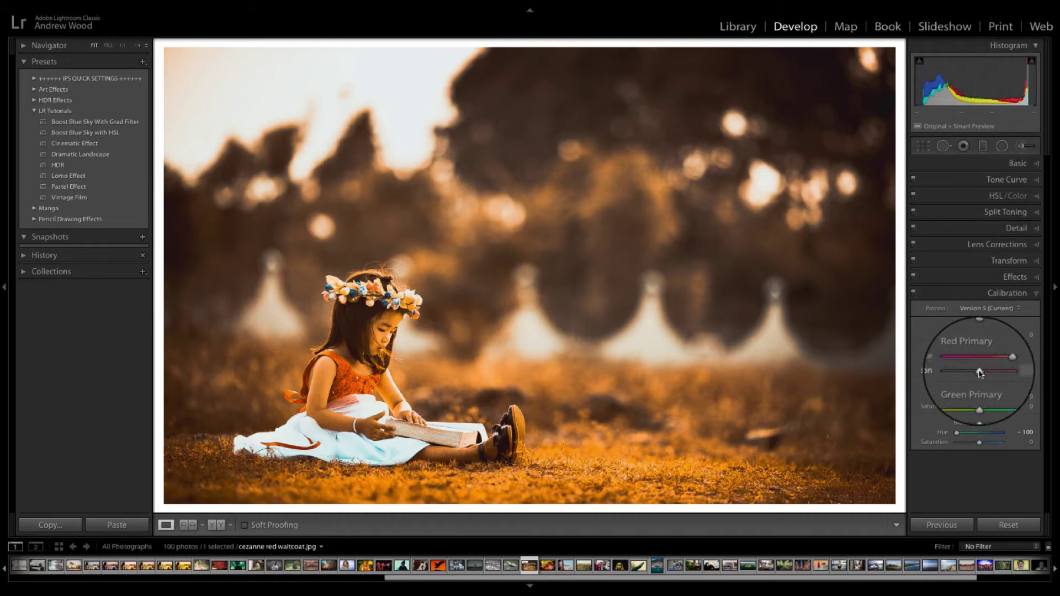
Step: Lower Red Primary saturation to -65 and Blue Primary saturation to -76
drag(979, 374, 973, 374)
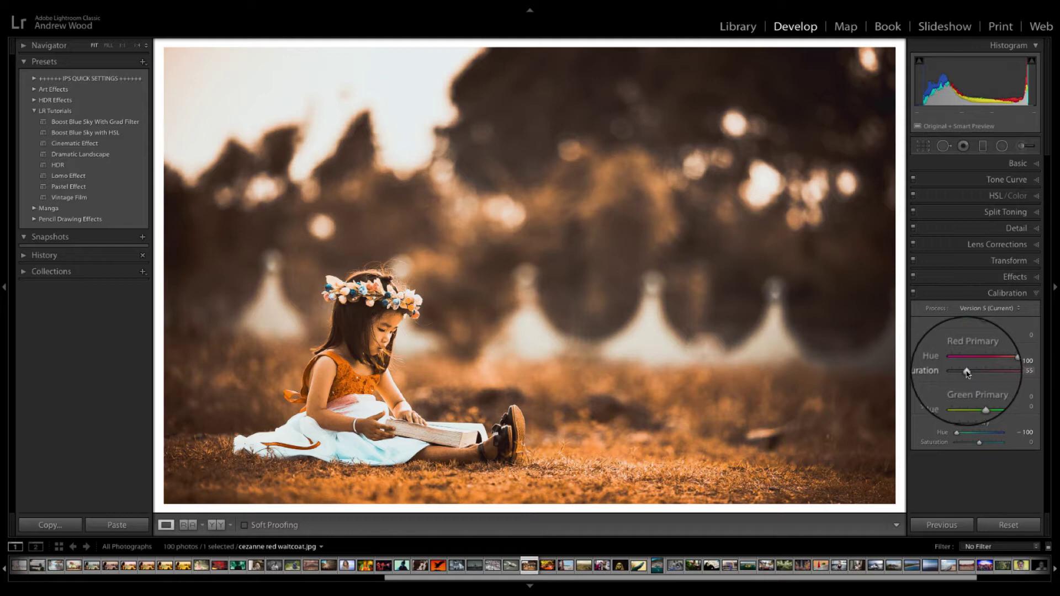
drag(964, 374, 963, 374)
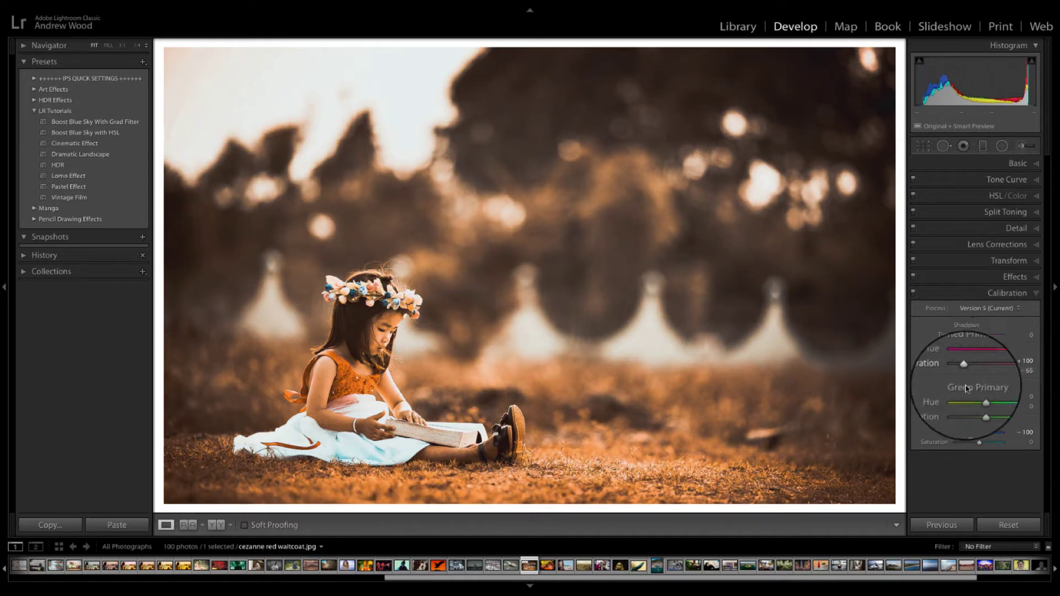
drag(979, 443, 962, 445)
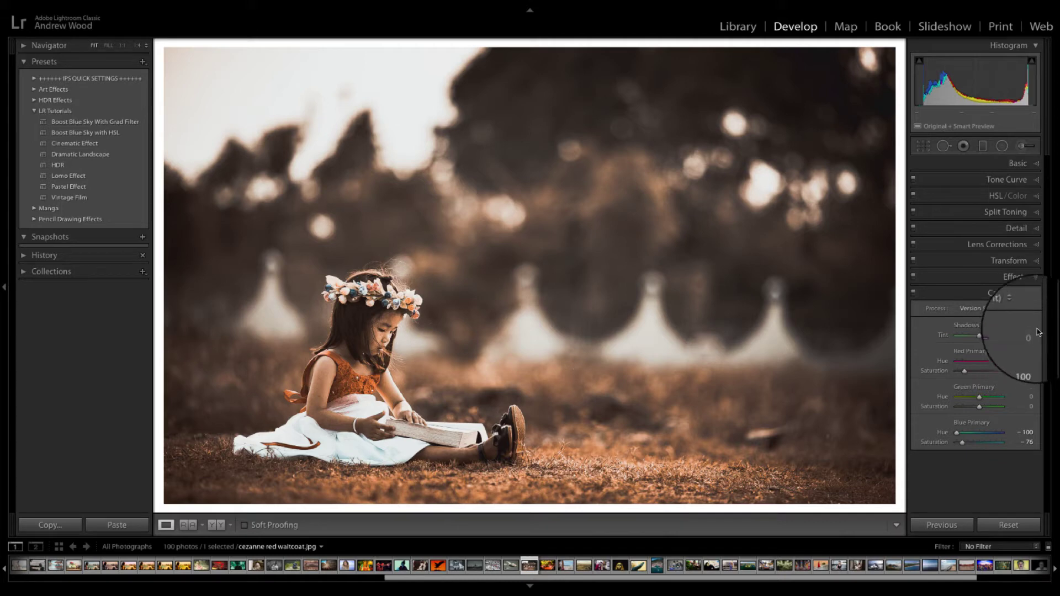
Step: Swap Calibration for HSL/Color, checking Blue hue at +42, then the Saturation tab
click(1028, 293)
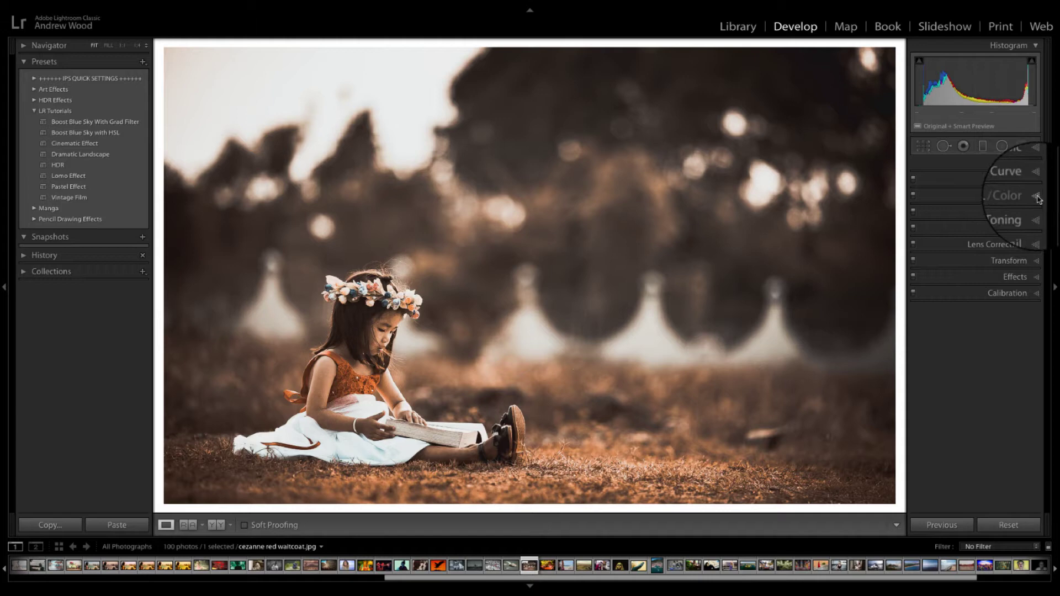
click(1037, 197)
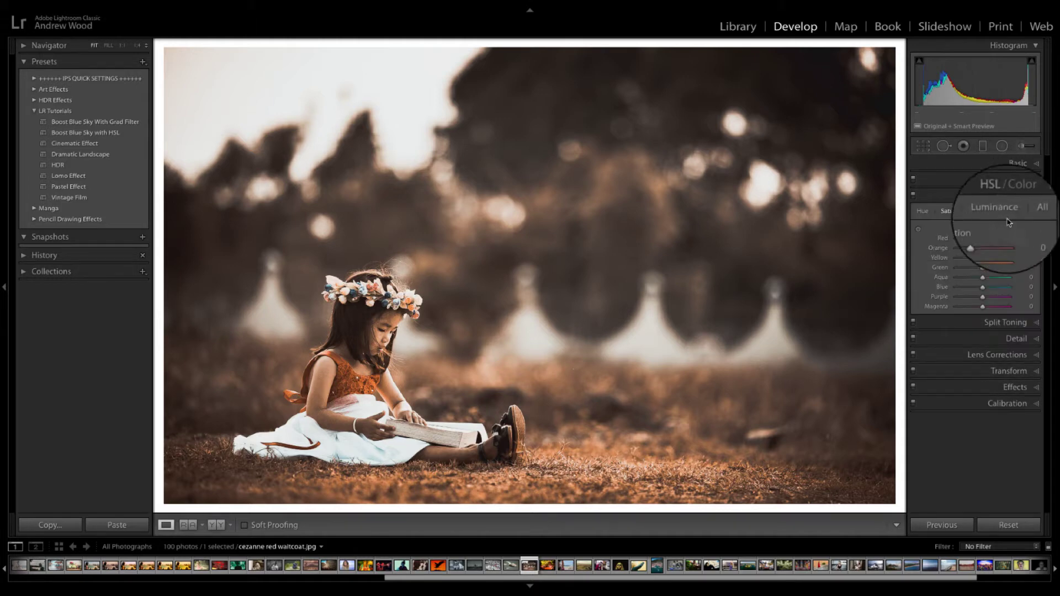
click(921, 213)
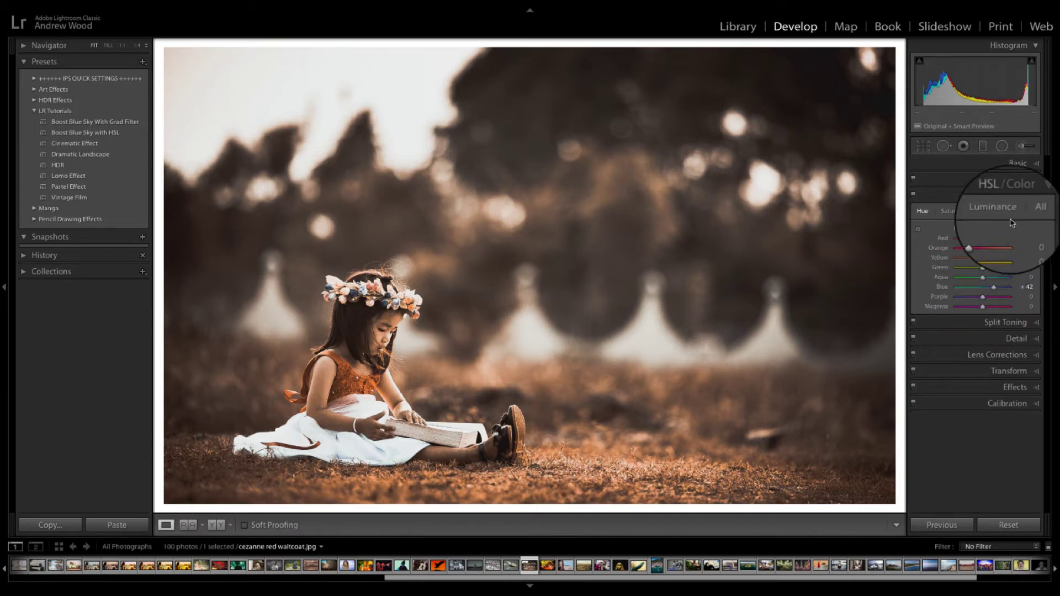
click(956, 211)
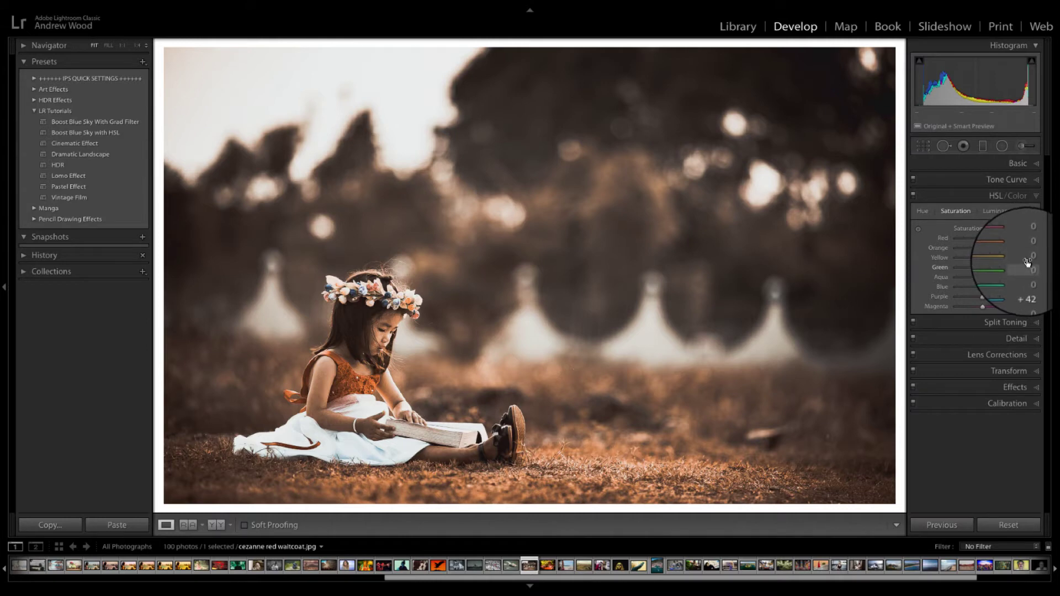
Step: Swap the HSL panel for the Basic panel on the street 1.jpg photo
click(1036, 197)
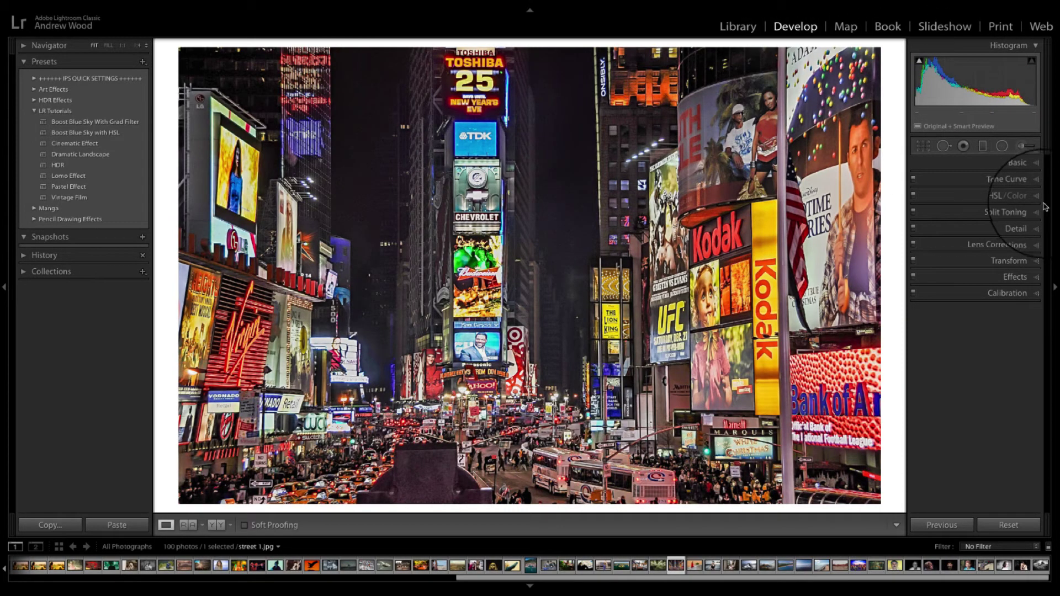
click(1039, 165)
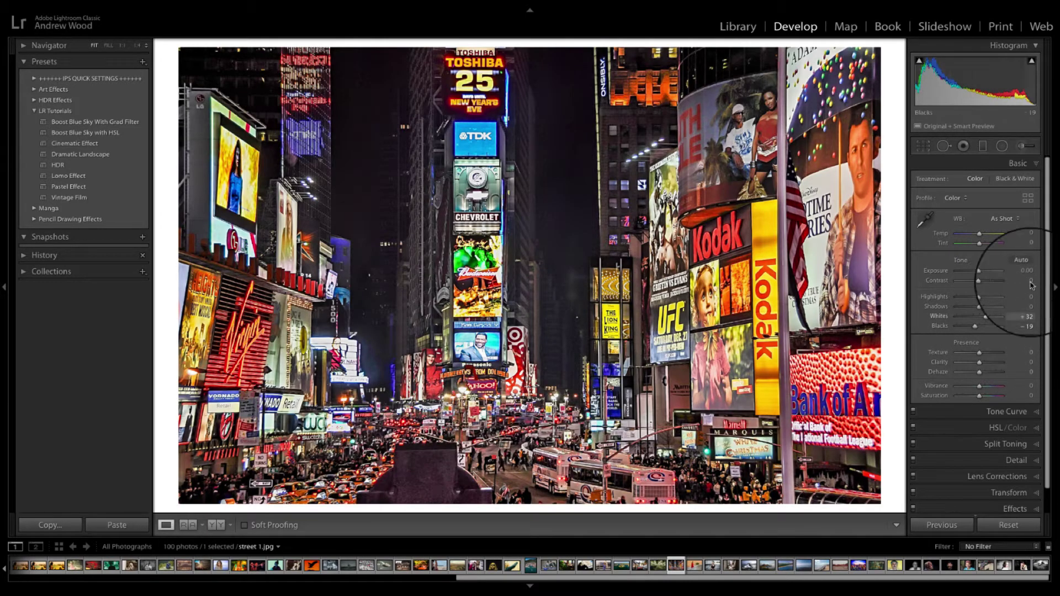
Step: Curve the street photo's tones: black point raised slightly, midtone point nudged up and left
click(1037, 164)
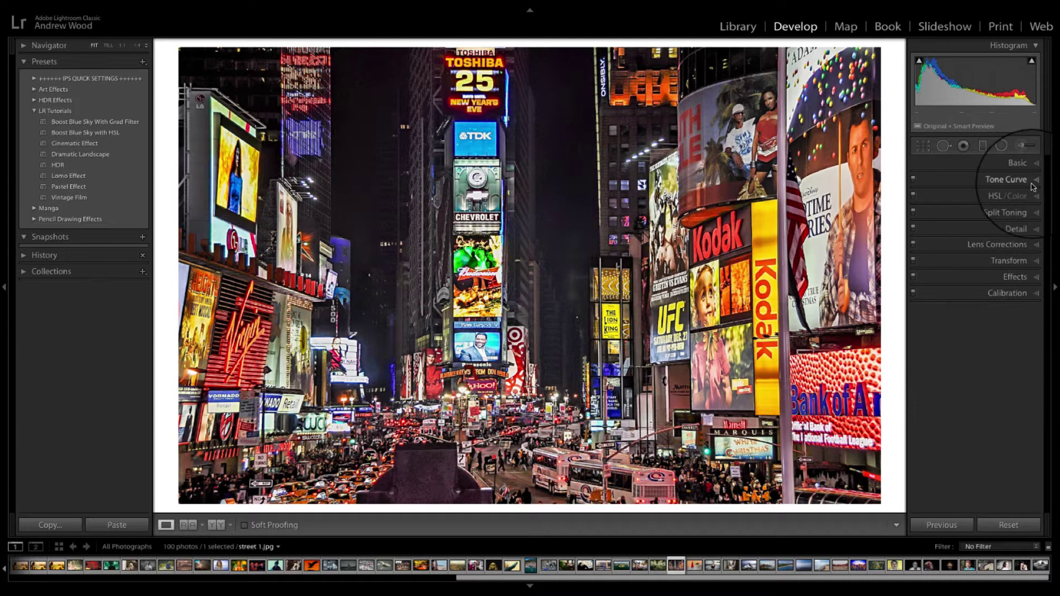
click(1036, 197)
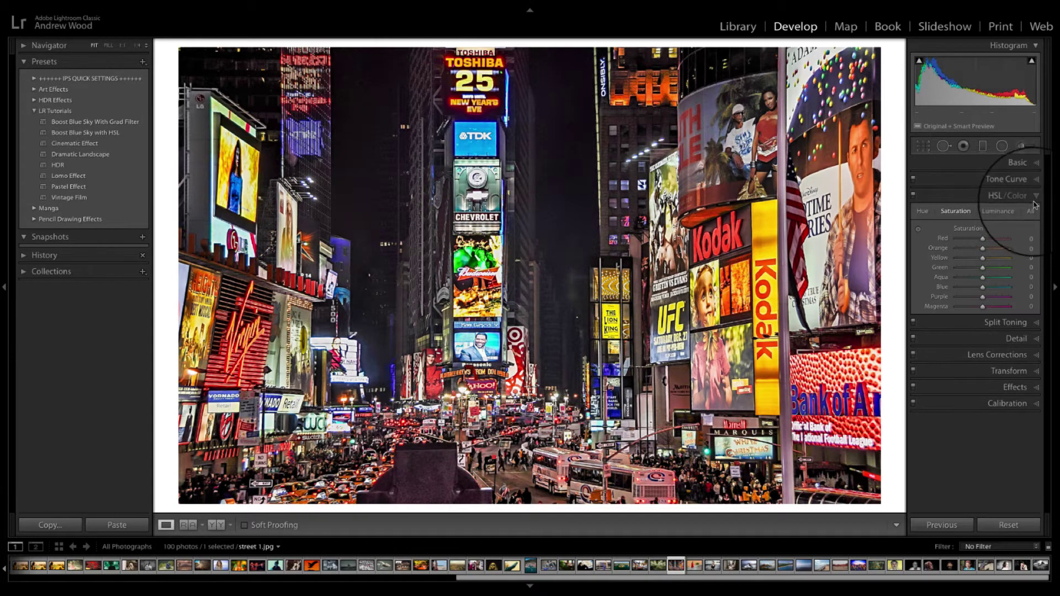
click(1036, 196)
click(1037, 180)
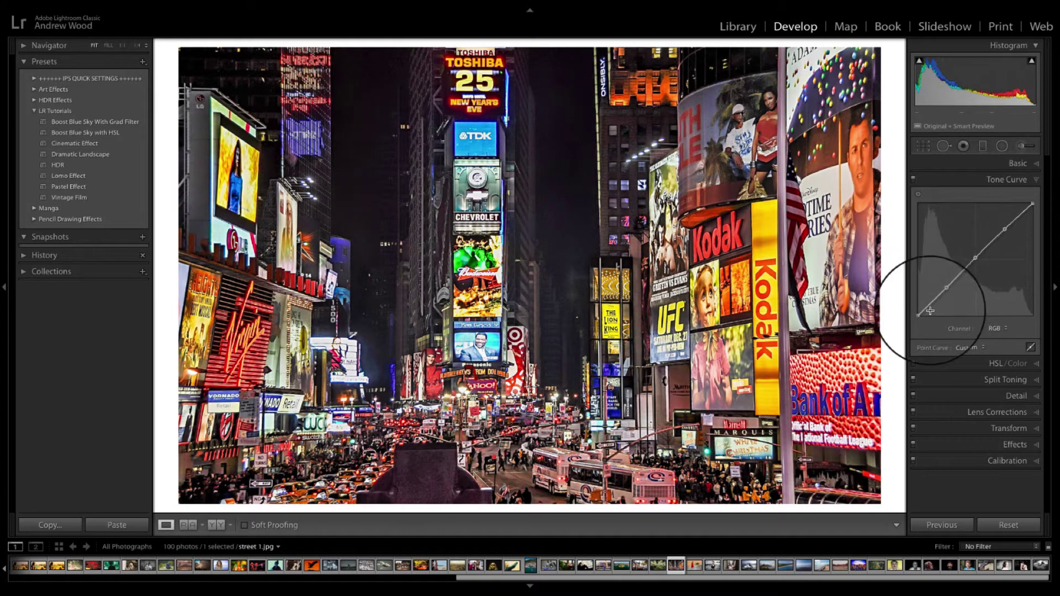
drag(917, 316, 918, 314)
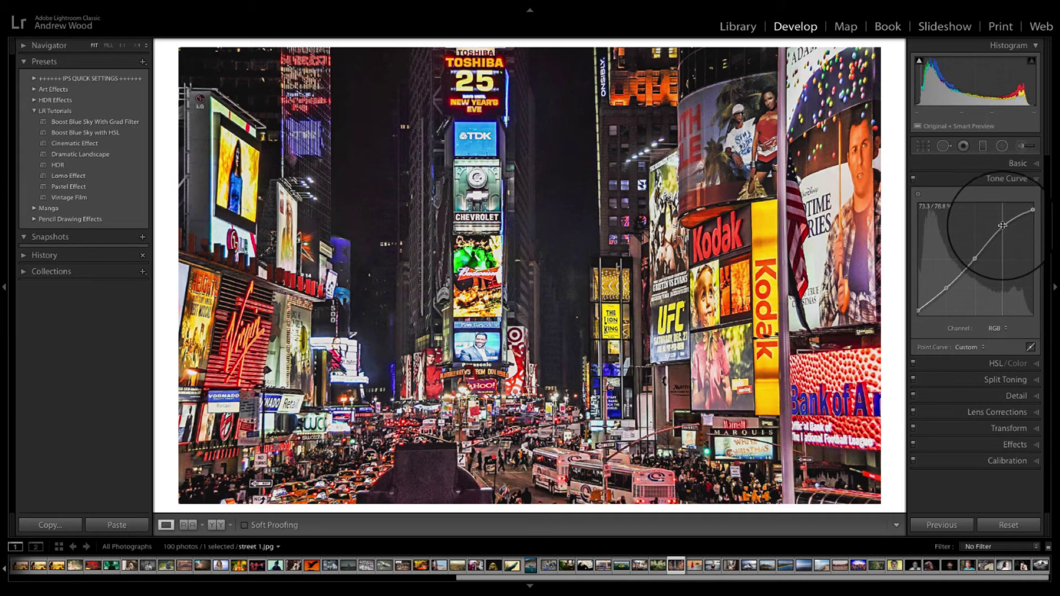
drag(976, 259, 948, 290)
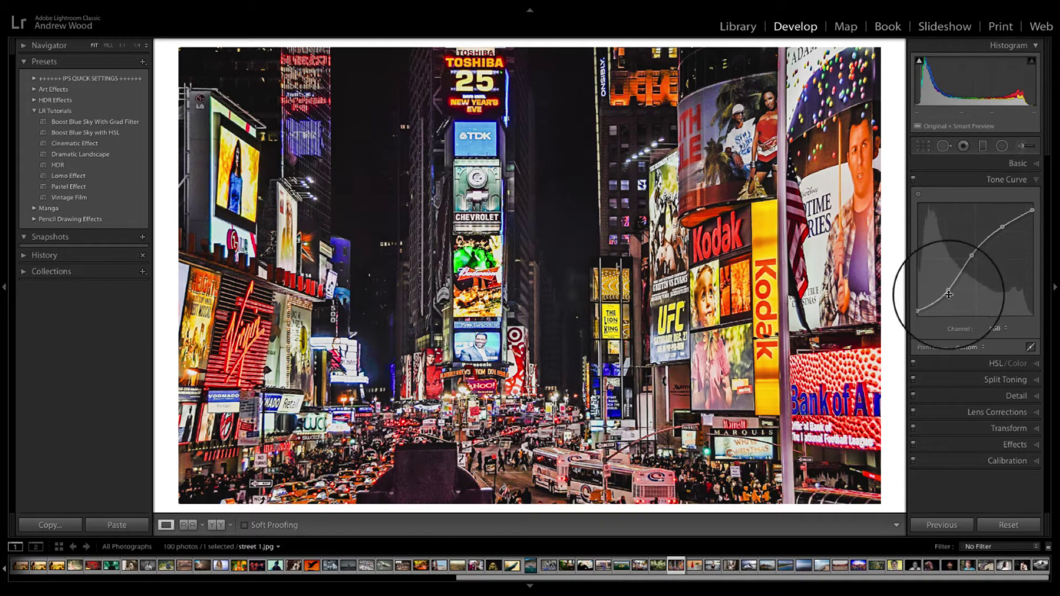
Step: Set Red Primary to hue +100, saturation -61 and Blue Primary to hue -100, saturation -67
click(1037, 185)
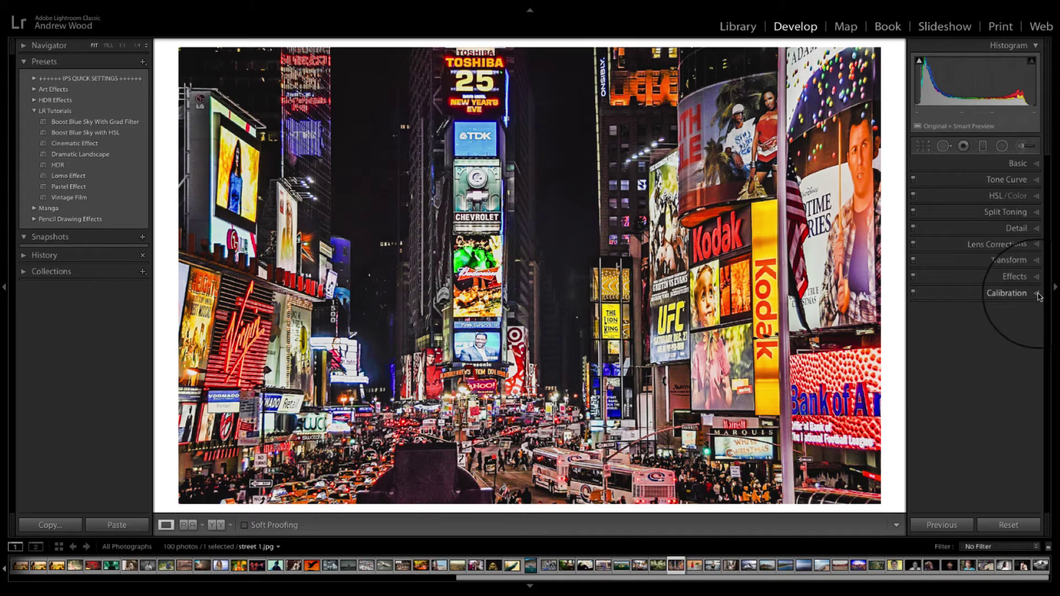
click(1038, 294)
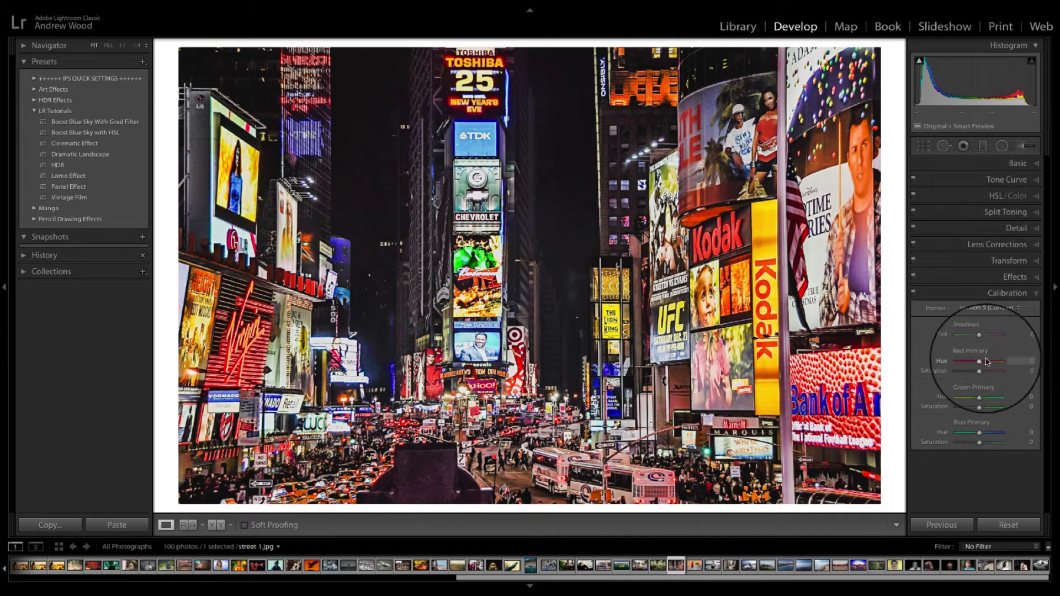
mouse_move(979, 361)
mouse_down()
mouse_move(1009, 364)
mouse_move(966, 376)
mouse_up()
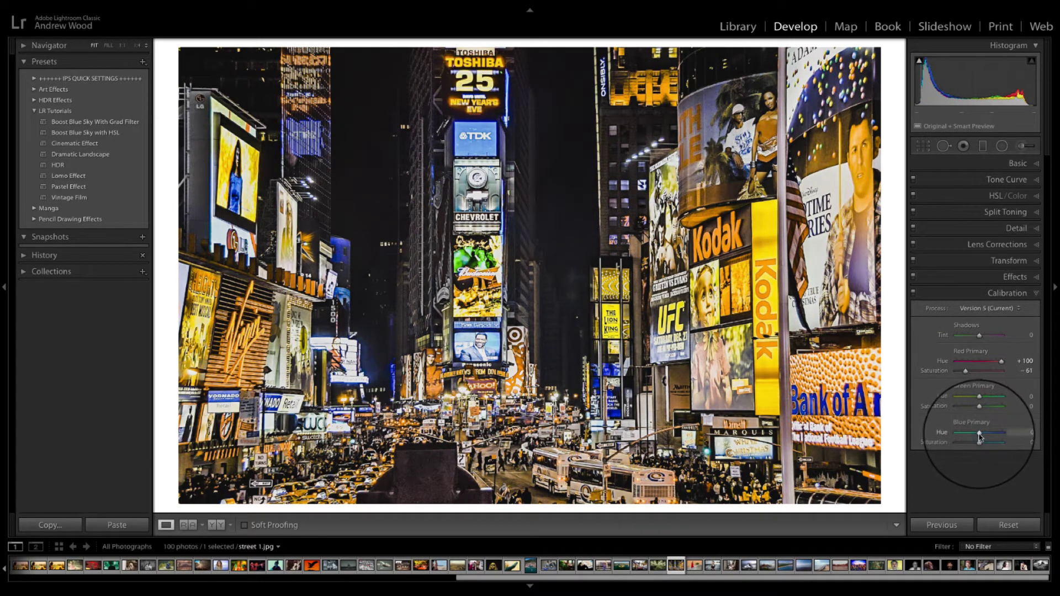
mouse_move(979, 432)
mouse_down()
mouse_move(953, 436)
mouse_move(968, 445)
mouse_up()
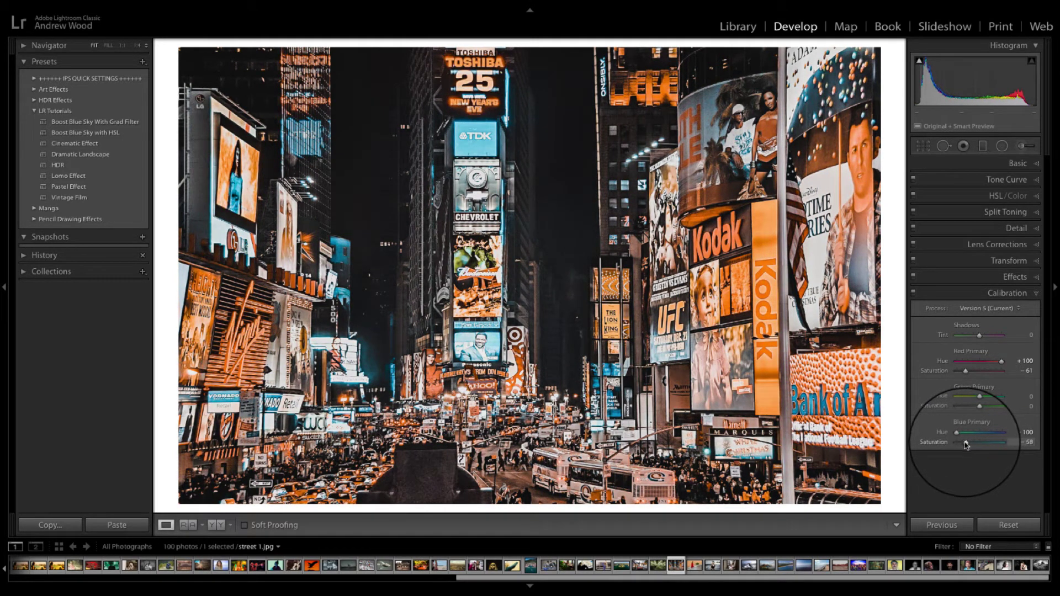
Step: Toggle the Calibration grade off and on to compare against the original
click(913, 294)
click(914, 296)
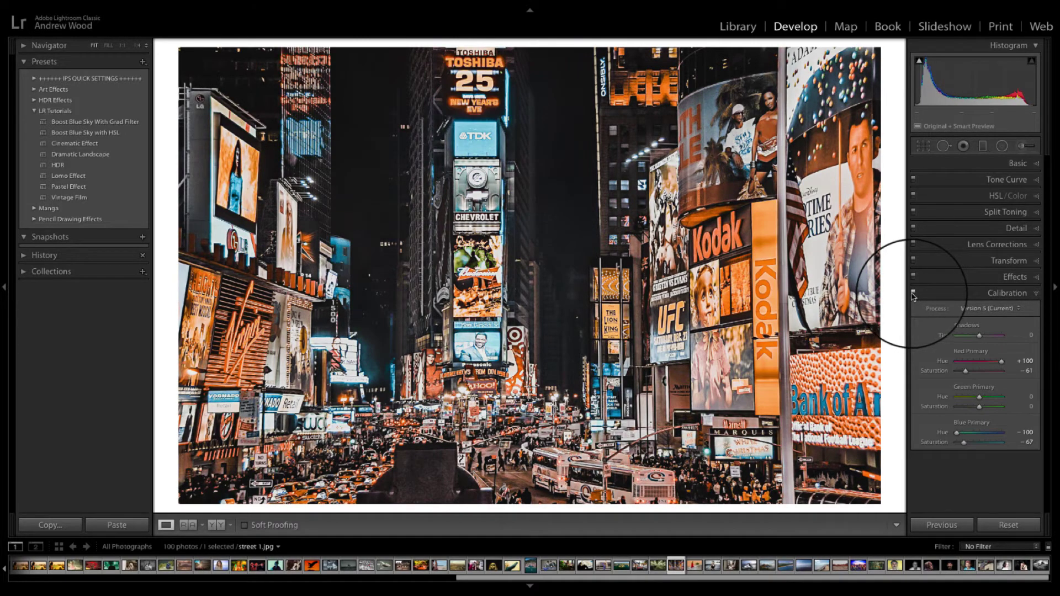
click(913, 296)
click(913, 296)
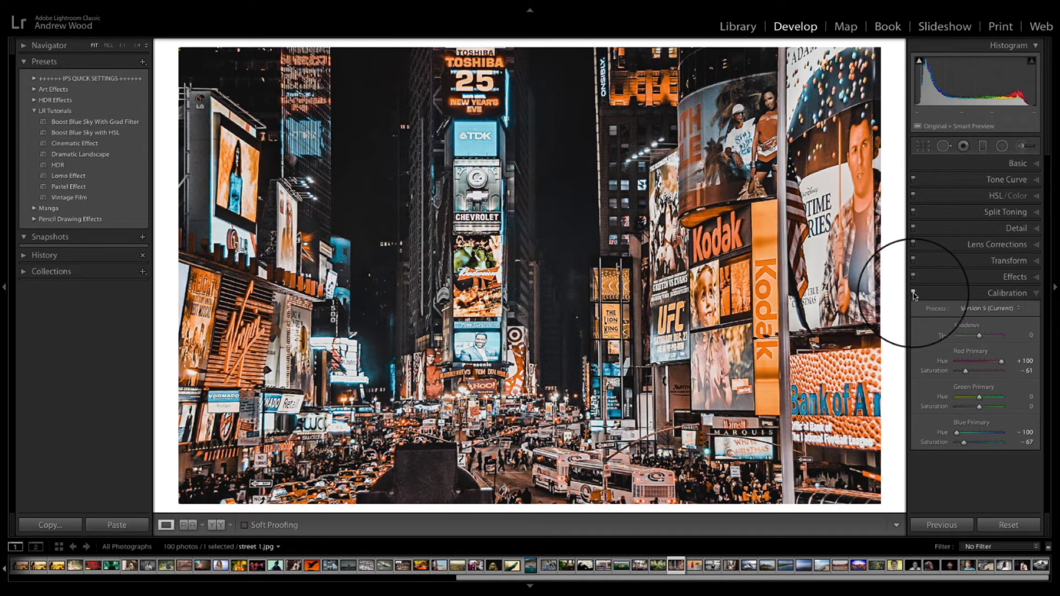
click(1029, 294)
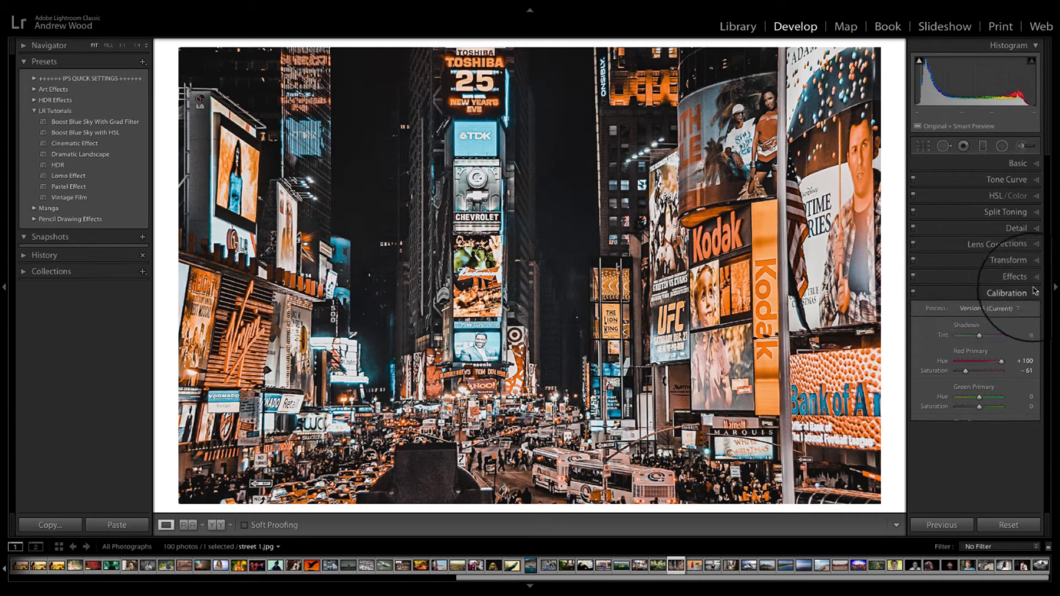
click(1038, 196)
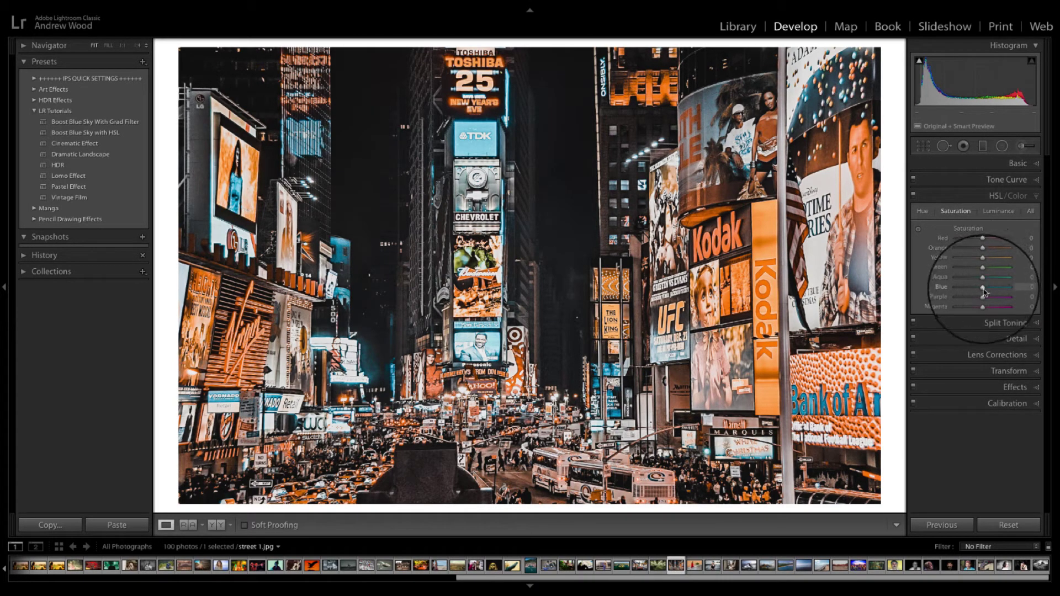
Step: Raise HSL Blue saturation to +50 and shift Blue hue to +33
drag(987, 289, 996, 290)
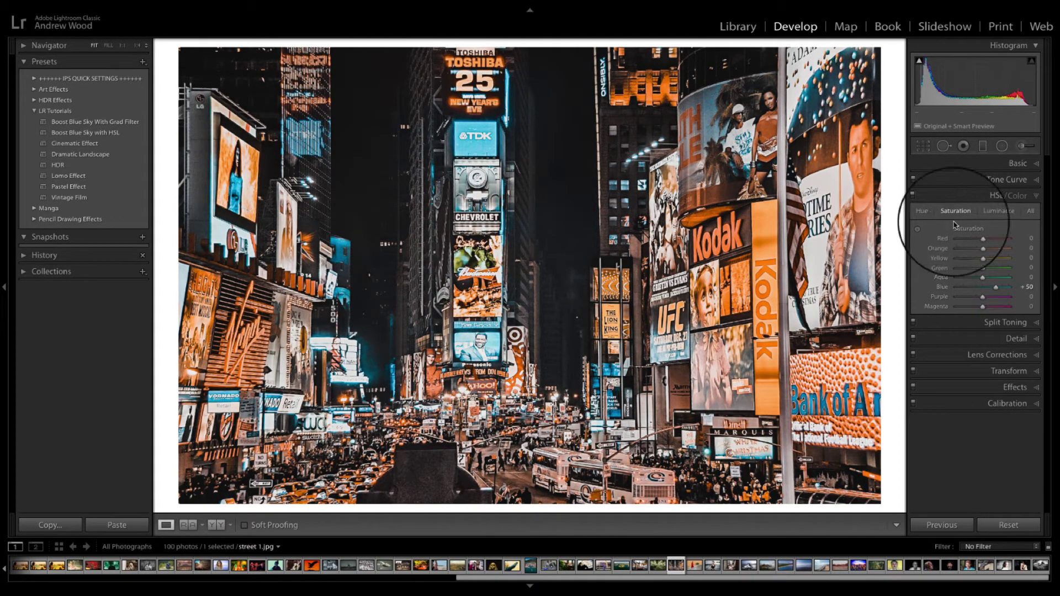
click(921, 213)
drag(983, 288, 997, 291)
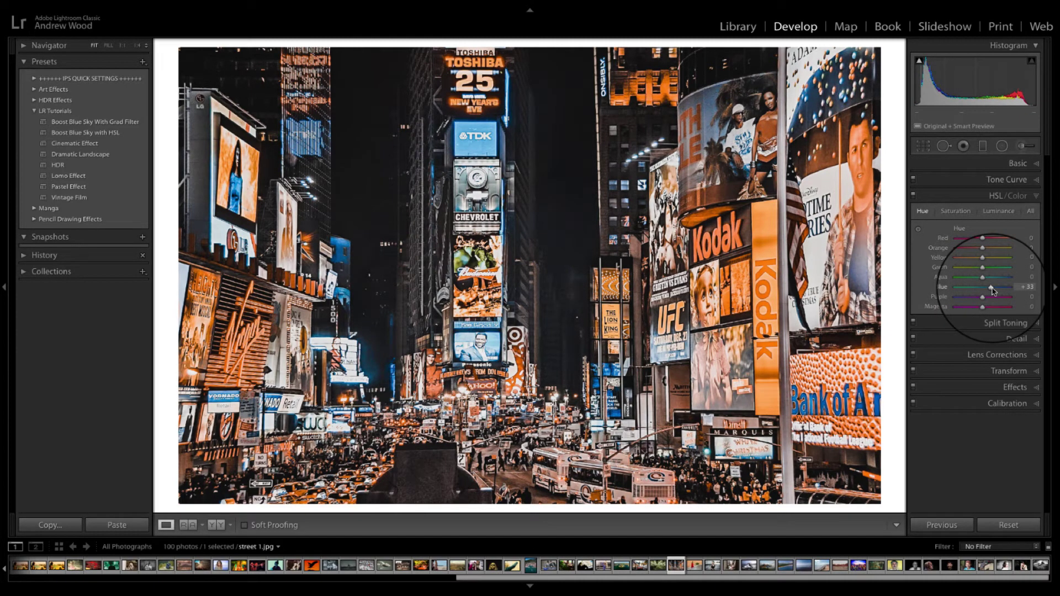
click(1037, 197)
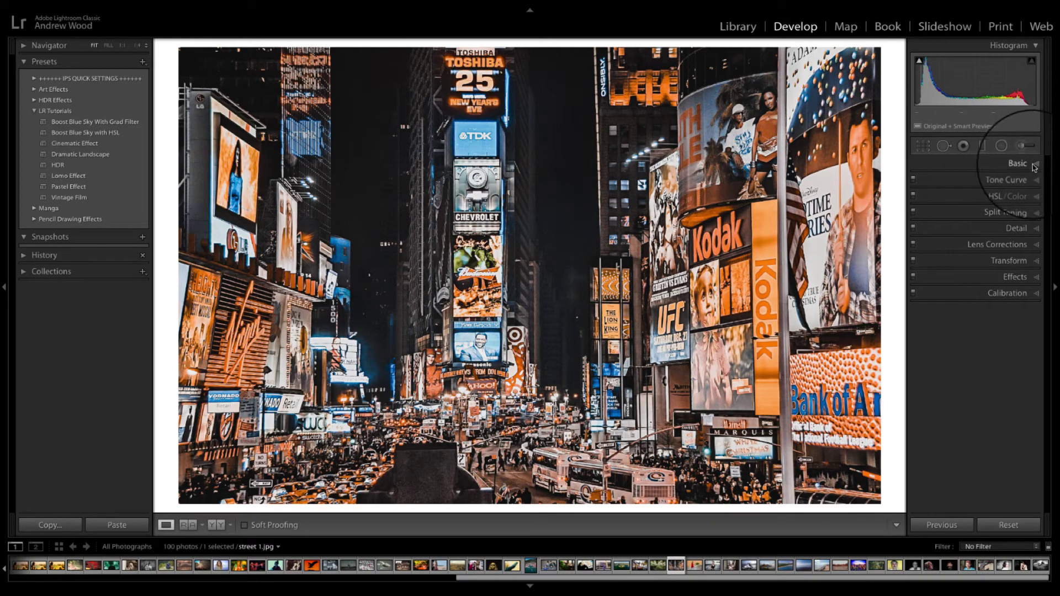
Step: Paint a Temp 27 adjustment-brush stroke over the Kodak sign with an enlarged brush
click(1022, 147)
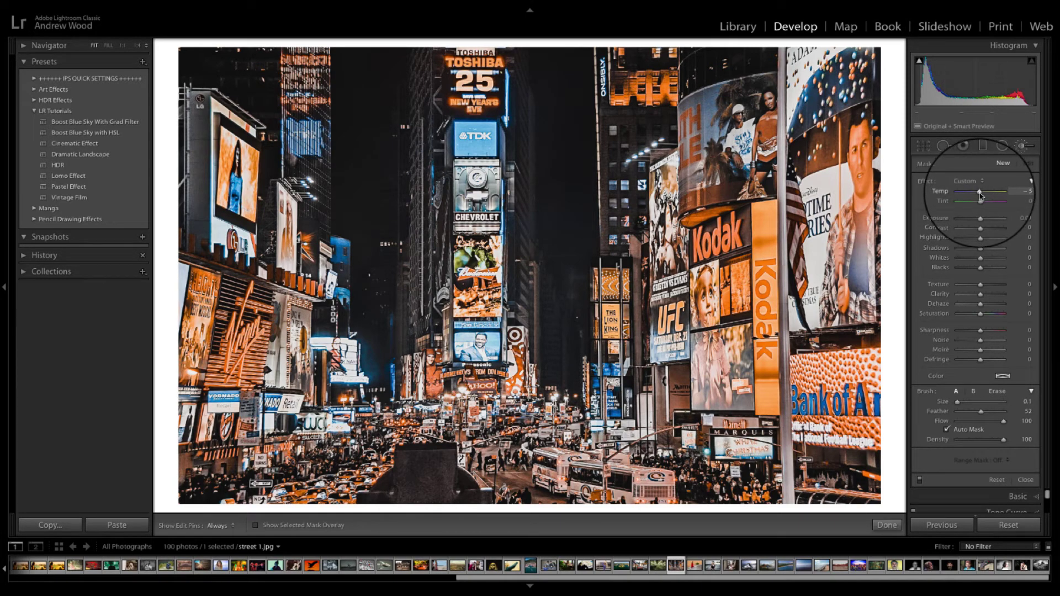
drag(980, 193, 985, 193)
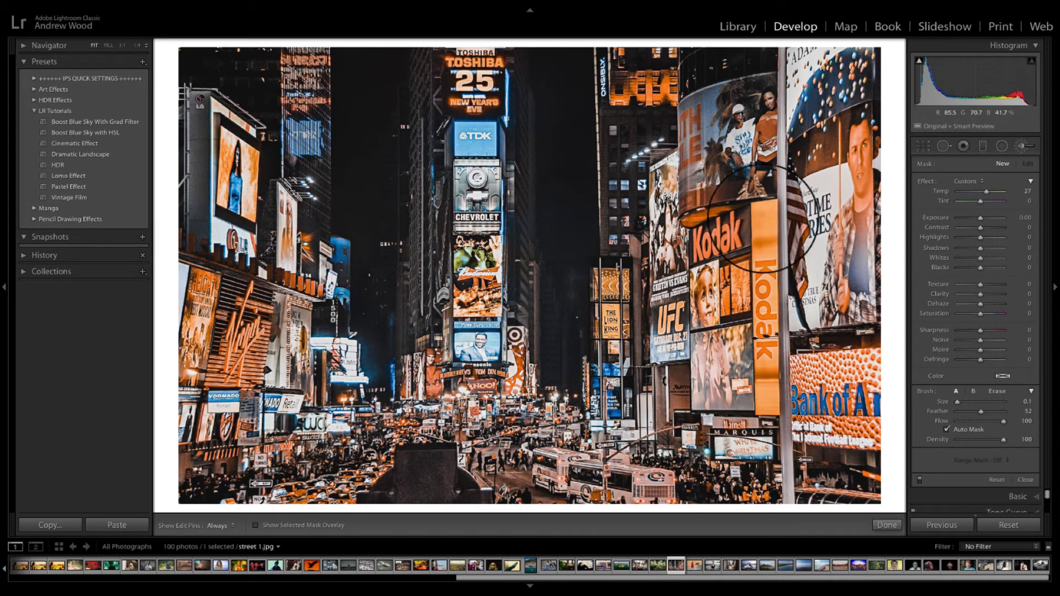
key(h)
scroll(762, 217, up, 2)
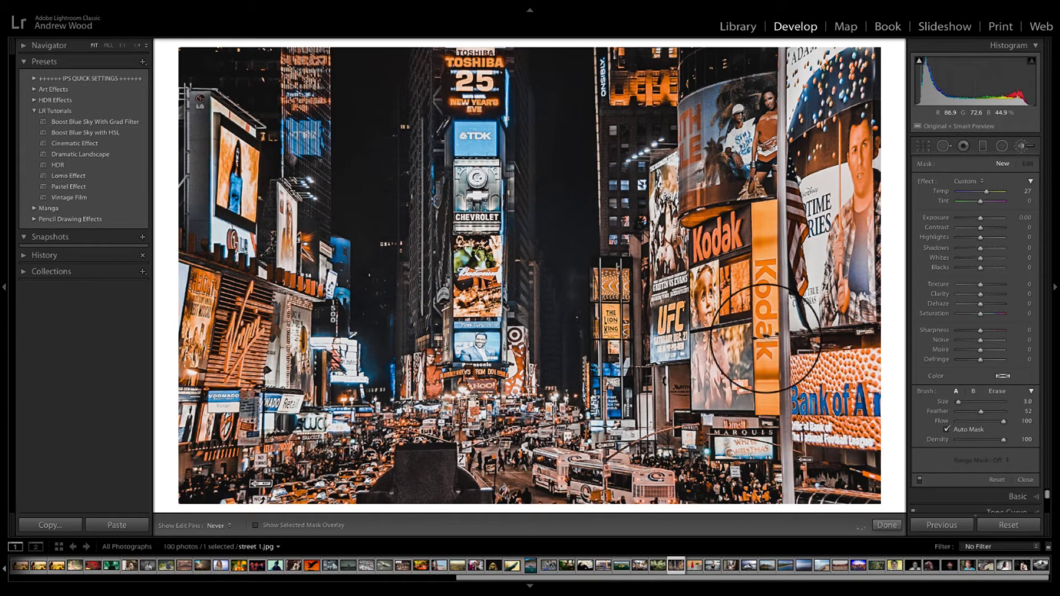
mouse_move(771, 395)
mouse_down()
mouse_move(766, 237)
mouse_move(775, 194)
mouse_move(759, 209)
mouse_move(758, 281)
mouse_up()
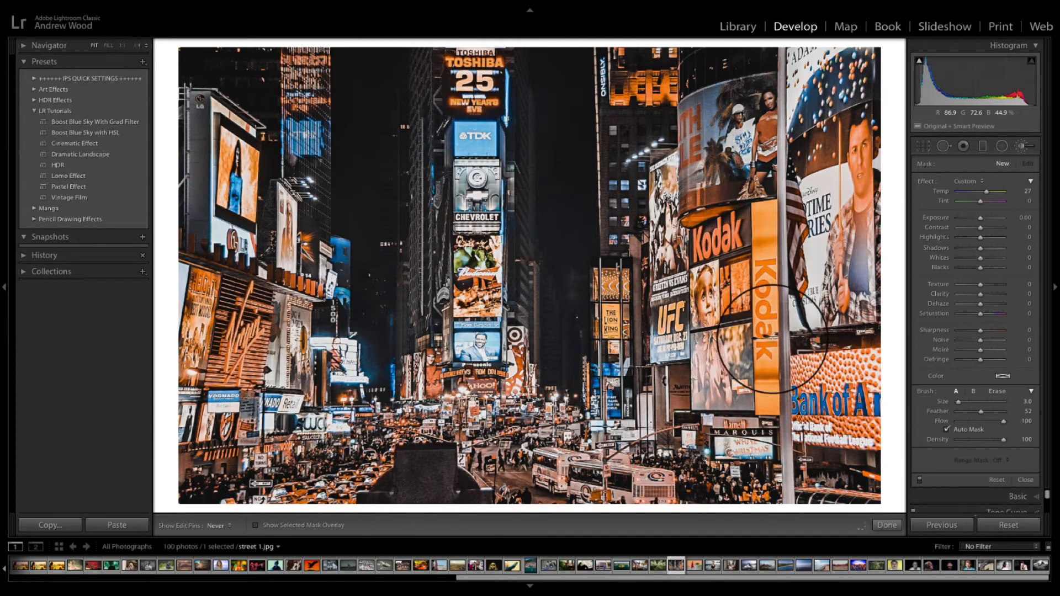
key(h)
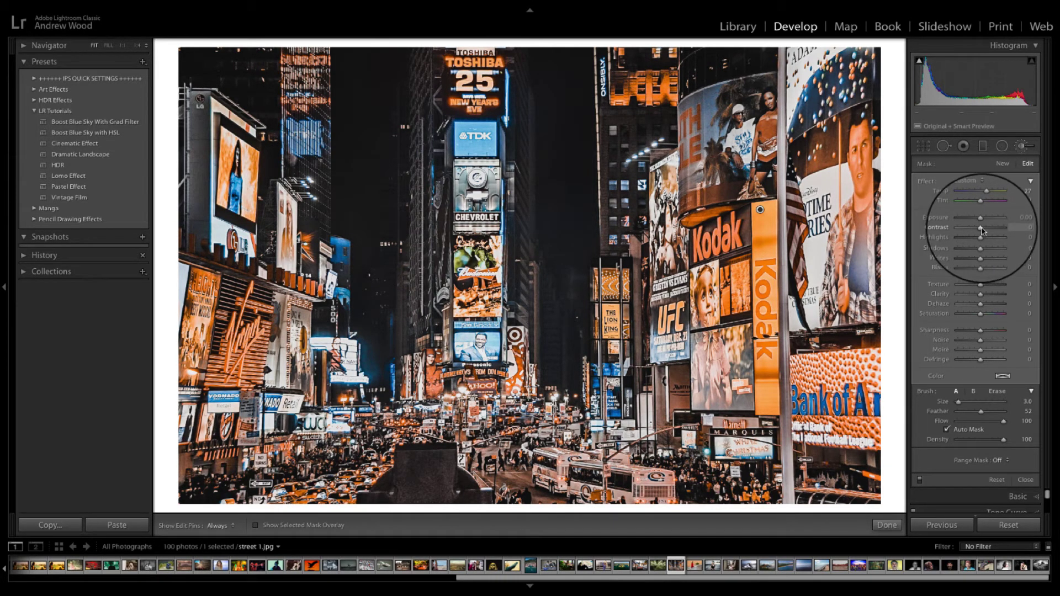
Step: Add Contrast 72 to the brush, move its pin onto the vertical Kodak sign, adjust saturation
drag(982, 230, 997, 232)
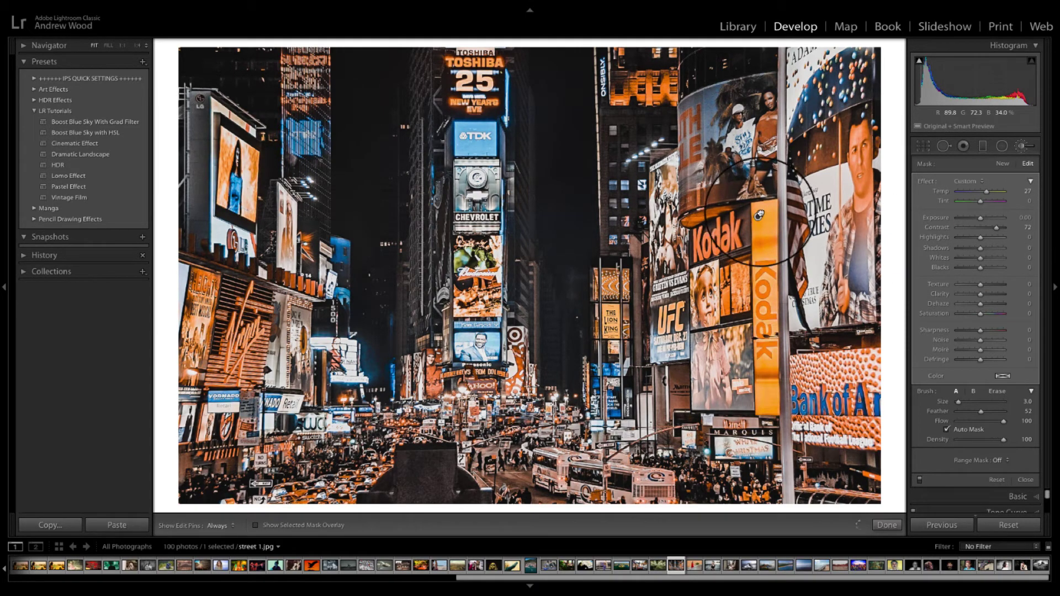
mouse_move(760, 215)
mouse_down()
mouse_move(762, 391)
mouse_move(764, 217)
mouse_up()
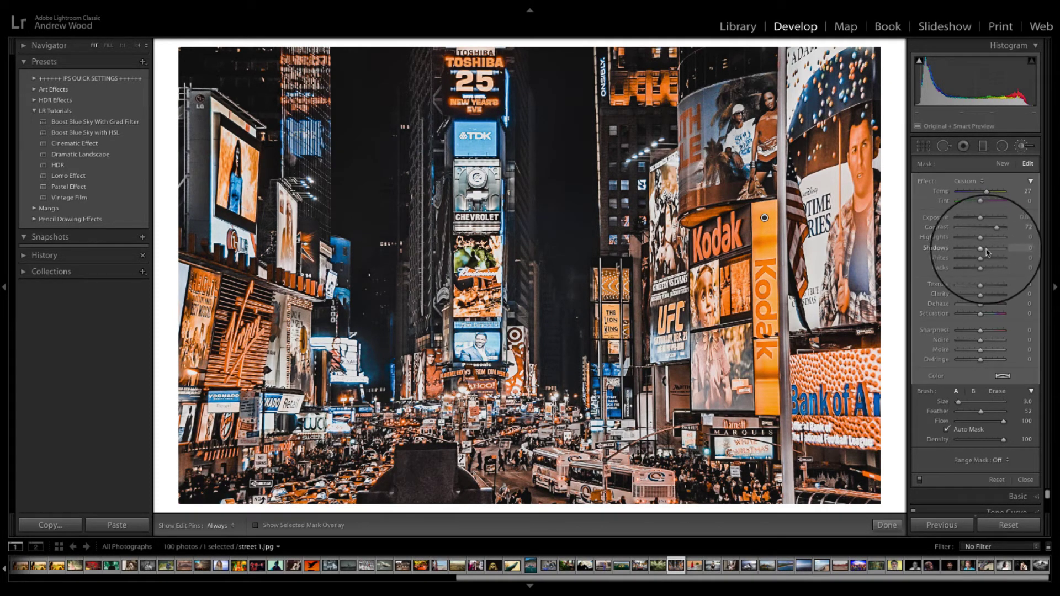
mouse_move(980, 313)
mouse_down()
mouse_move(996, 319)
mouse_move(961, 318)
mouse_up()
key(h)
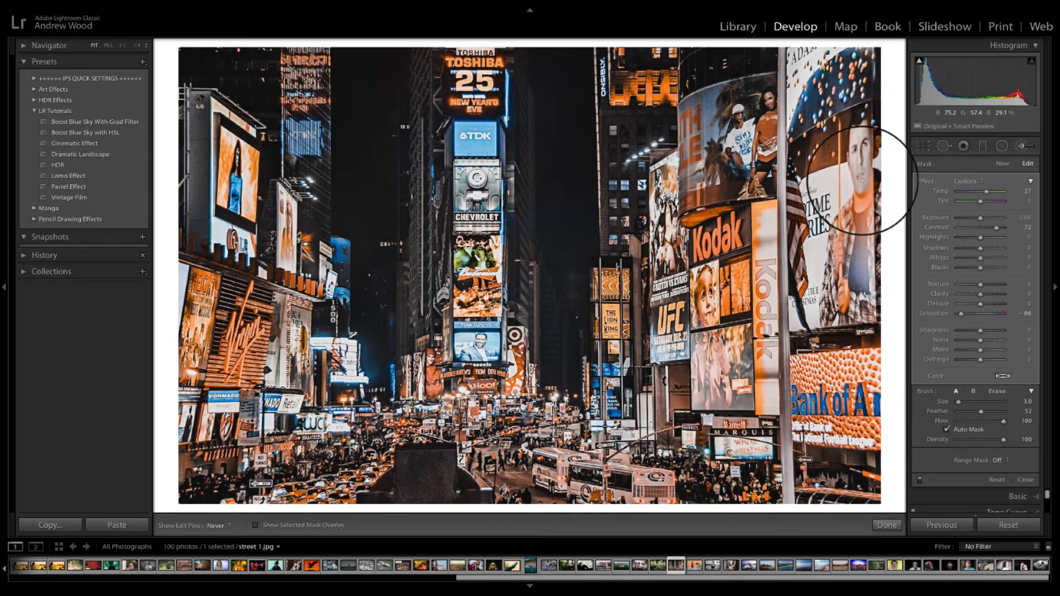
Step: Fine-tune the brush saturation to bring the orange back to the Kodak sign
key(h)
drag(962, 313, 987, 313)
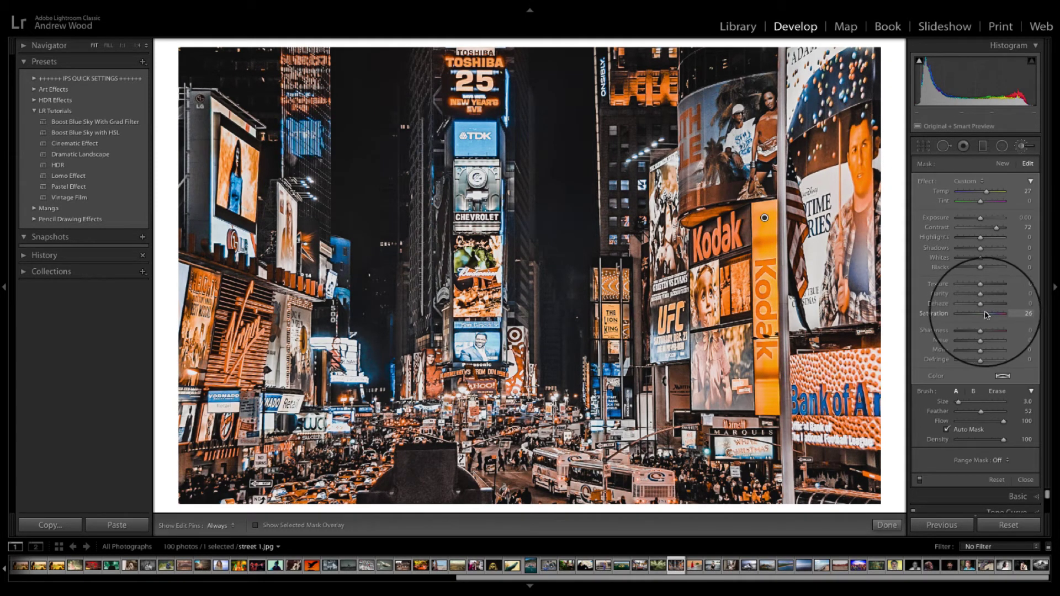
mouse_move(987, 314)
mouse_down()
mouse_move(970, 313)
mouse_move(994, 313)
mouse_move(973, 313)
mouse_move(983, 295)
mouse_up()
Step: Close the adjustment brush and briefly review the Basic tone settings
click(1031, 183)
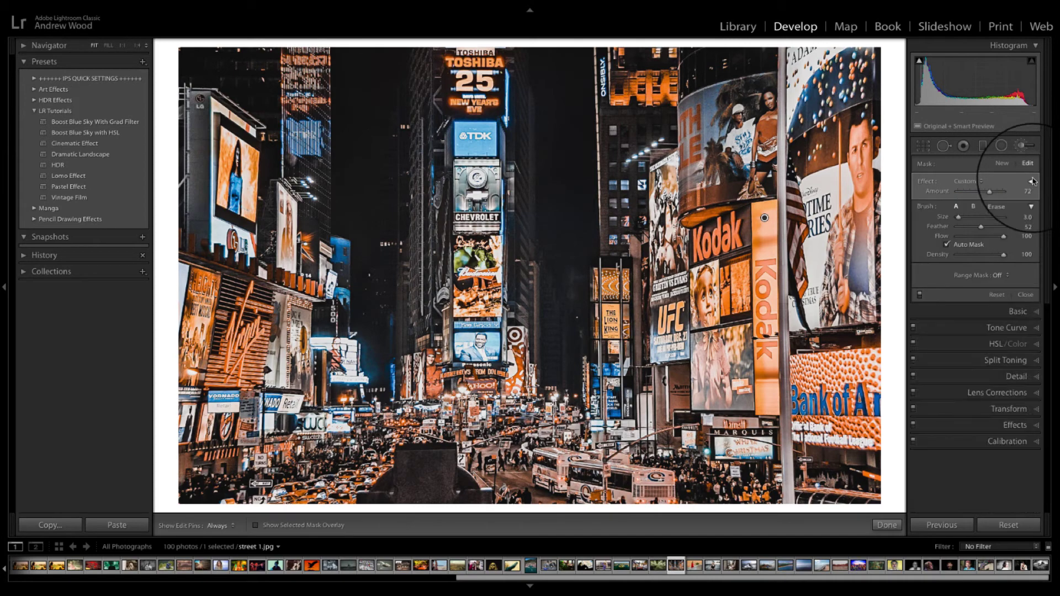
click(1033, 147)
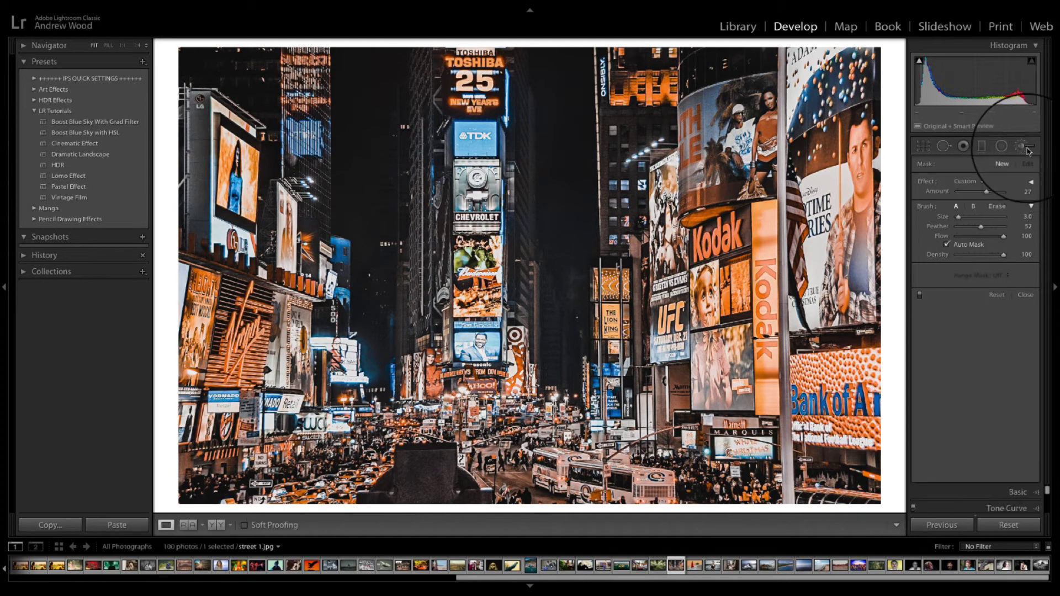
click(1038, 164)
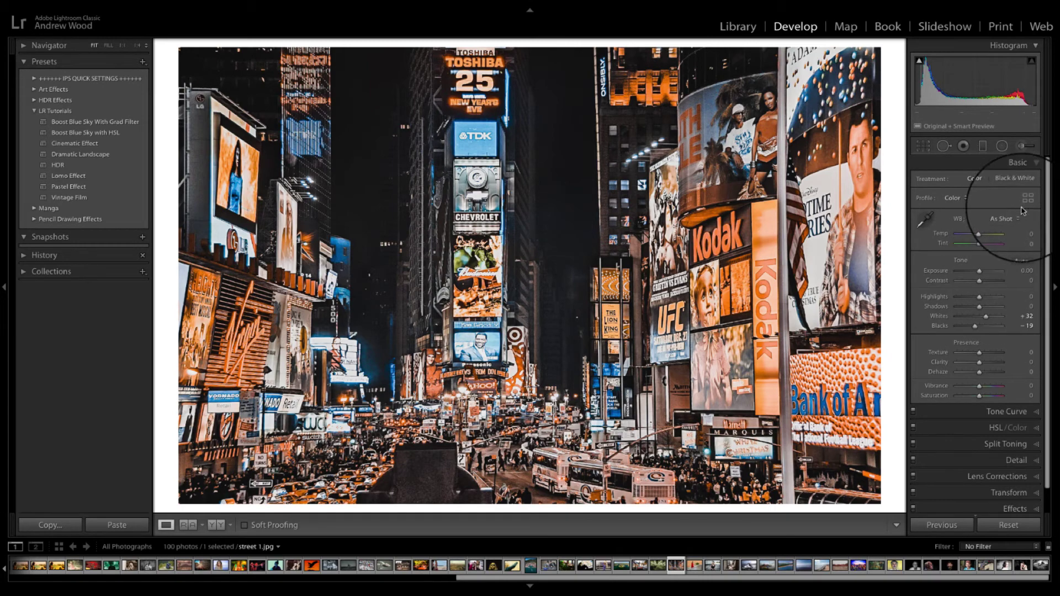
click(1031, 163)
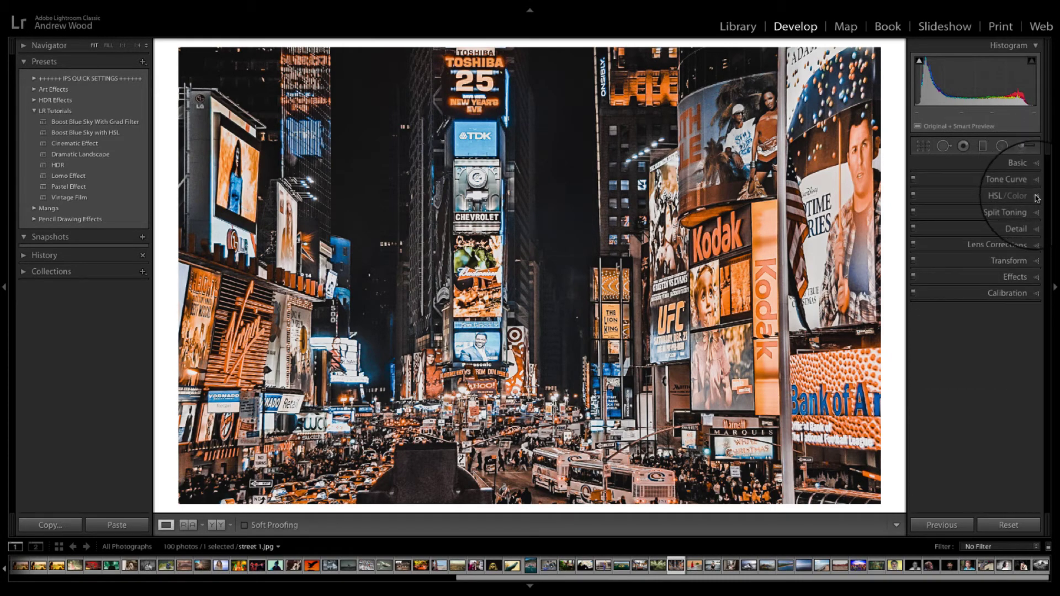
Step: Check the Tone Curve, then show Calibration: Red Primary hue +100/sat −61, Blue Primary hue −100/sat −67
click(1039, 182)
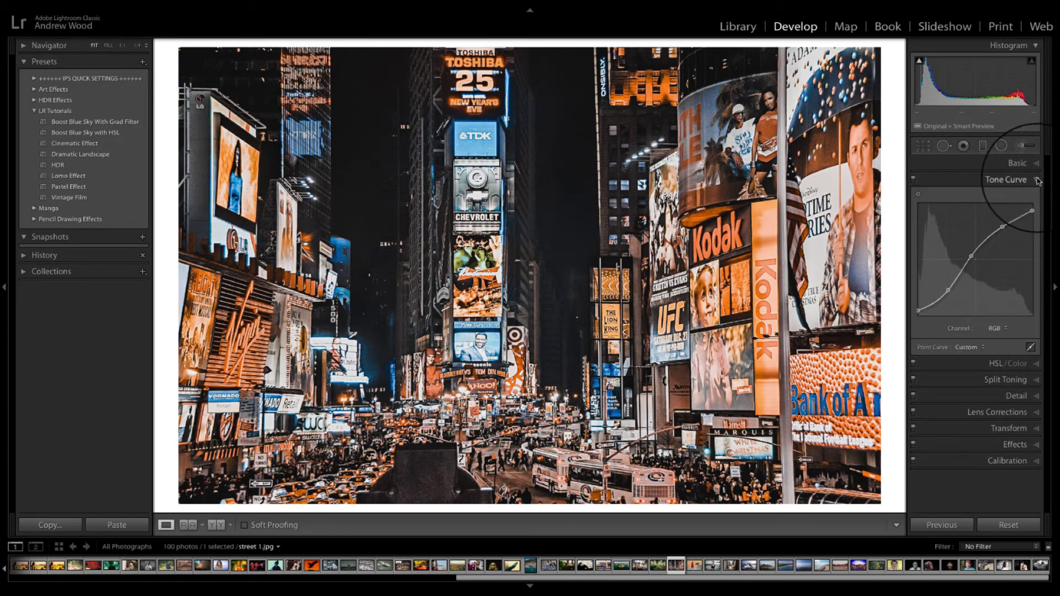
click(1039, 180)
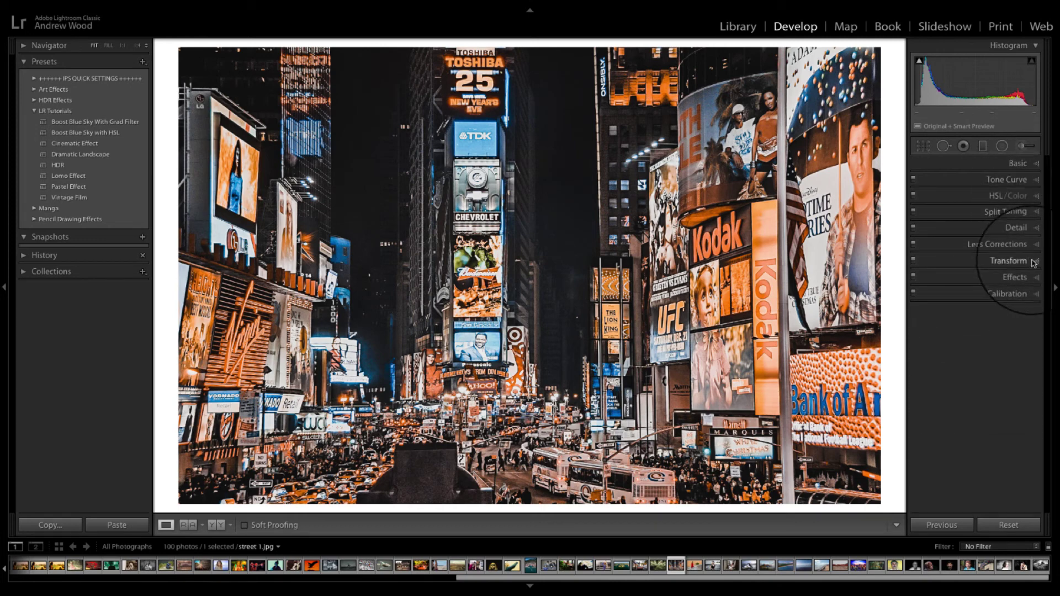
click(1037, 295)
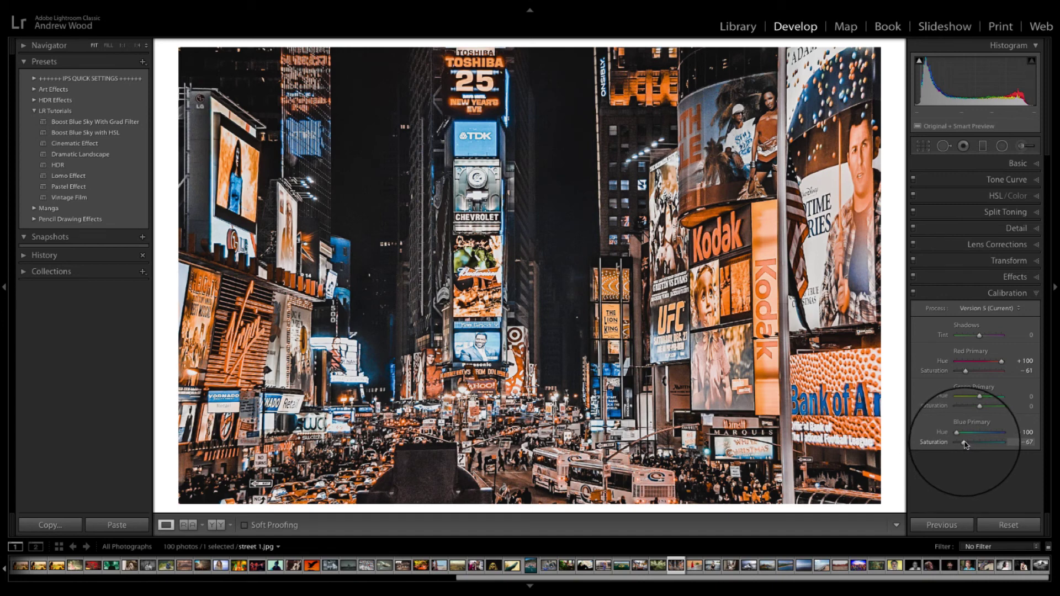
Step: Review the HSL panel (Blue hue +33) and the Adjustment Brush, leaving every panel collapsed
click(1038, 198)
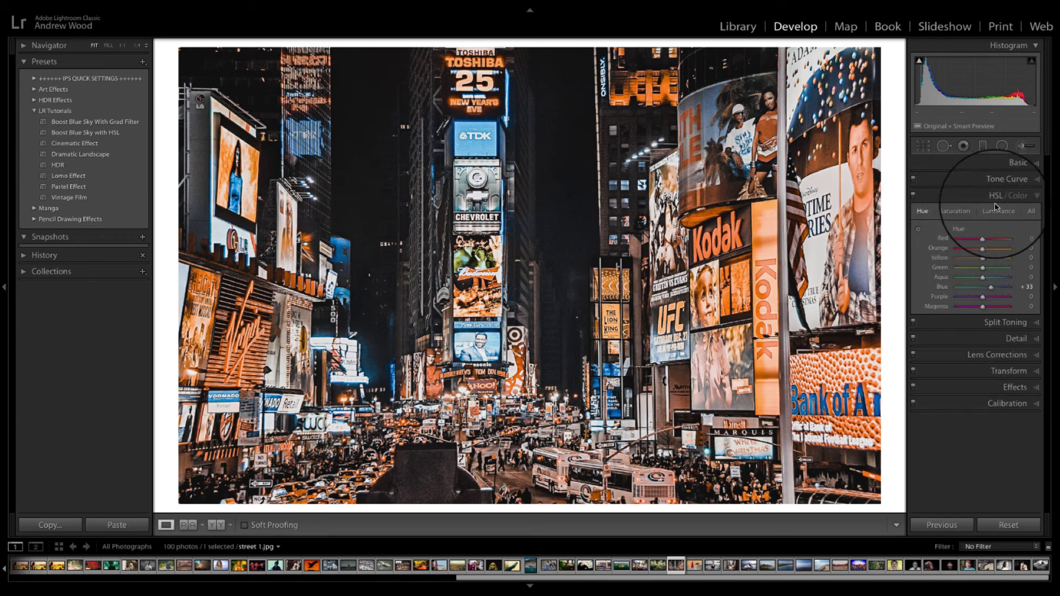
click(1039, 197)
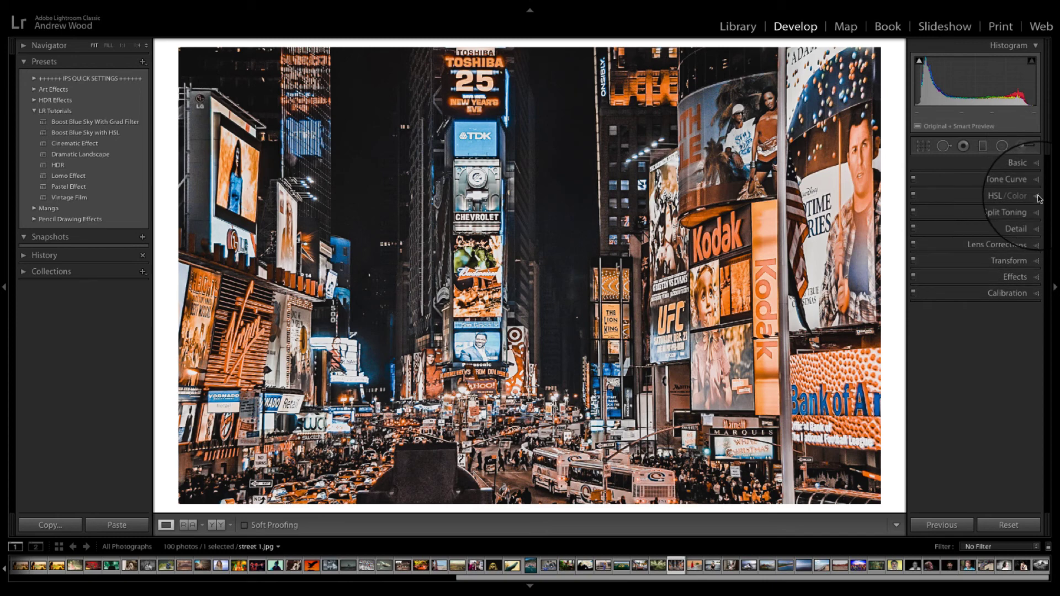
click(1023, 147)
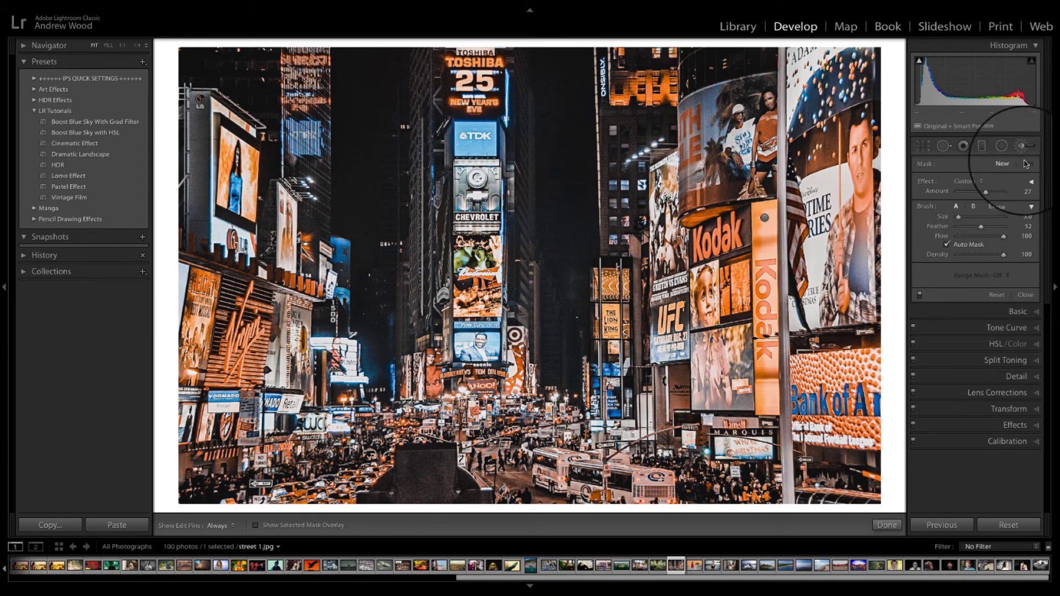
click(1023, 147)
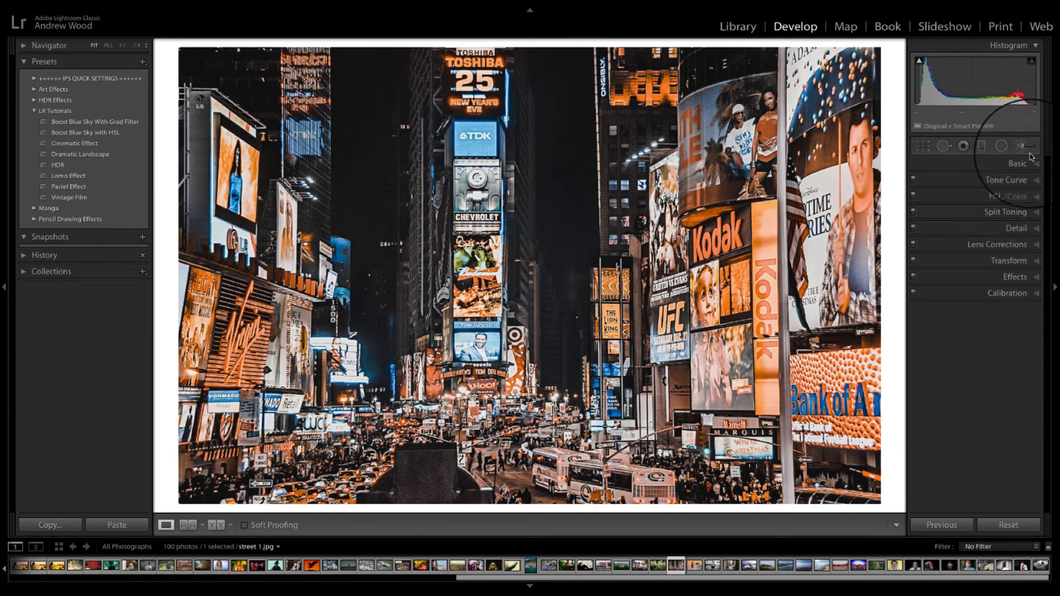